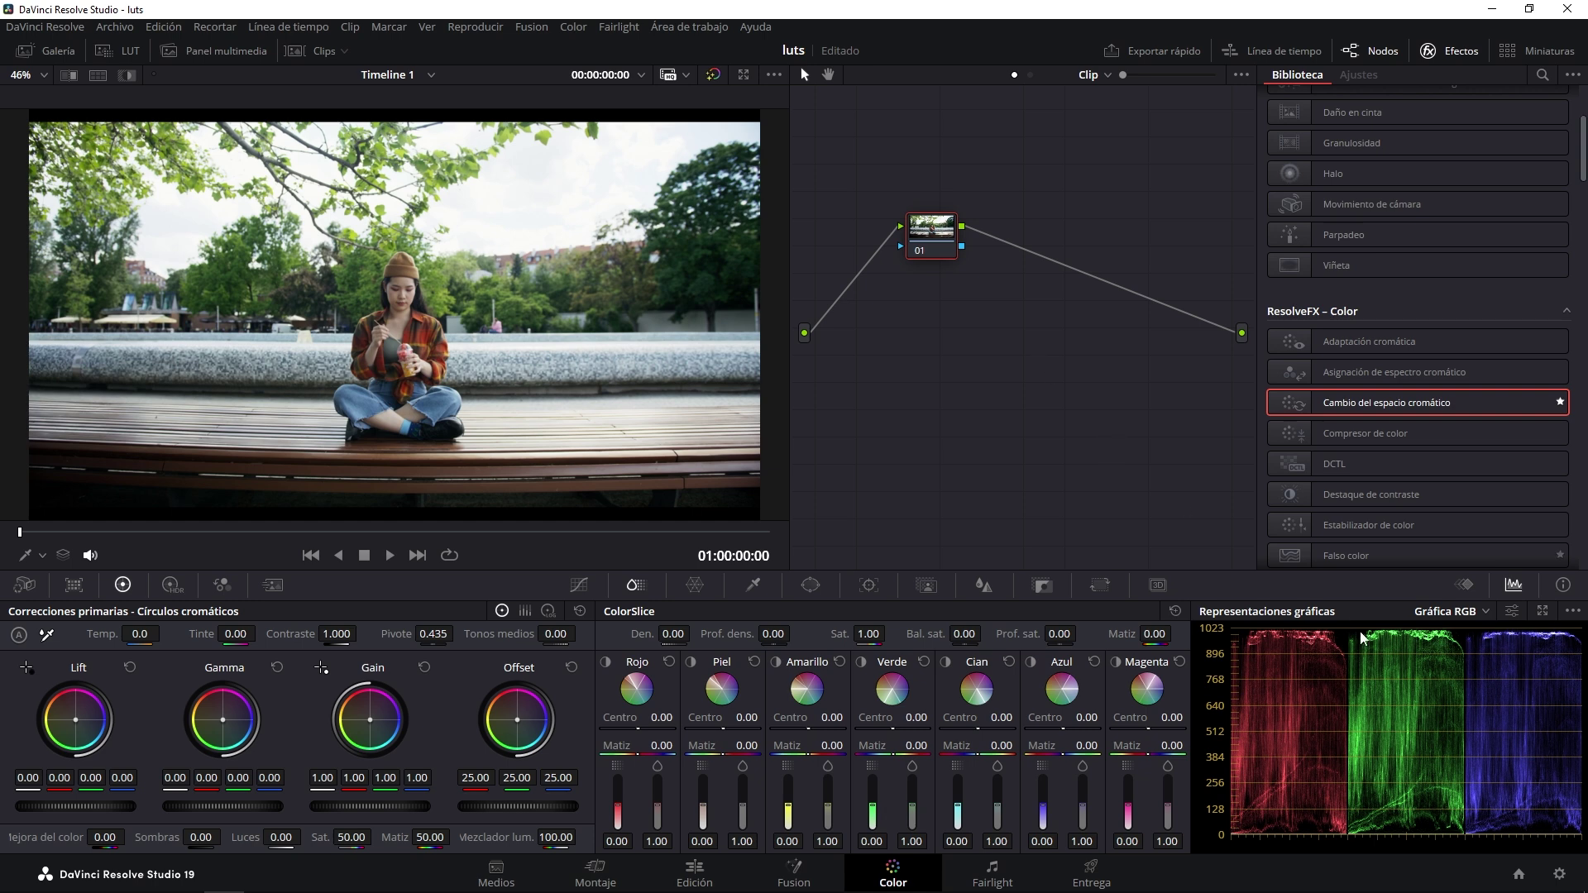
# - Review the project's color management settings and close them without saving
pyautogui.click(1559, 874)
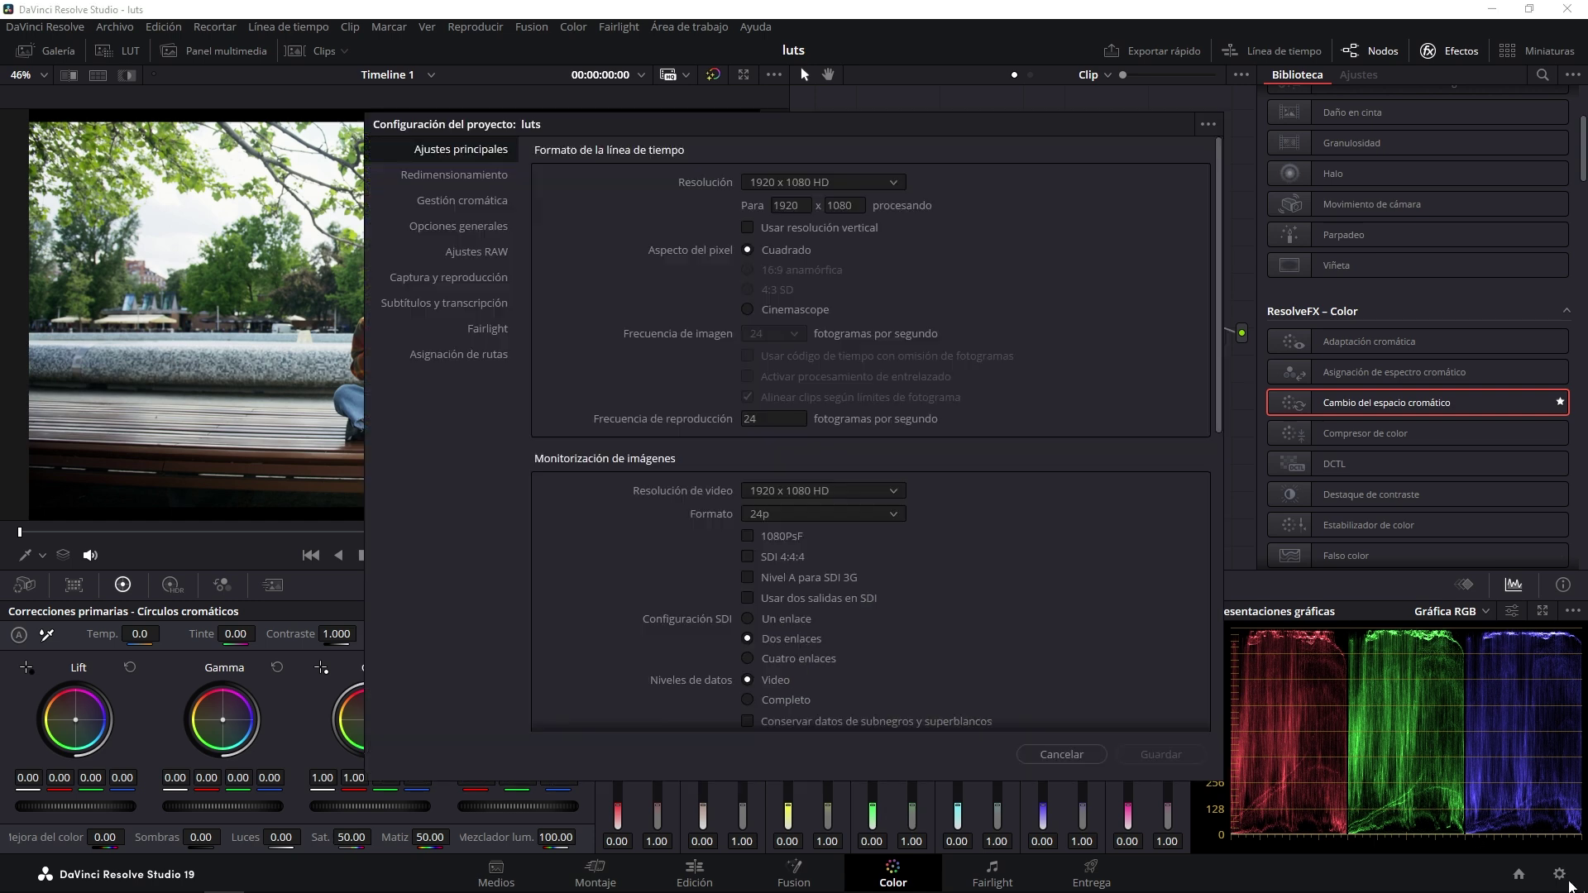
pyautogui.click(484, 203)
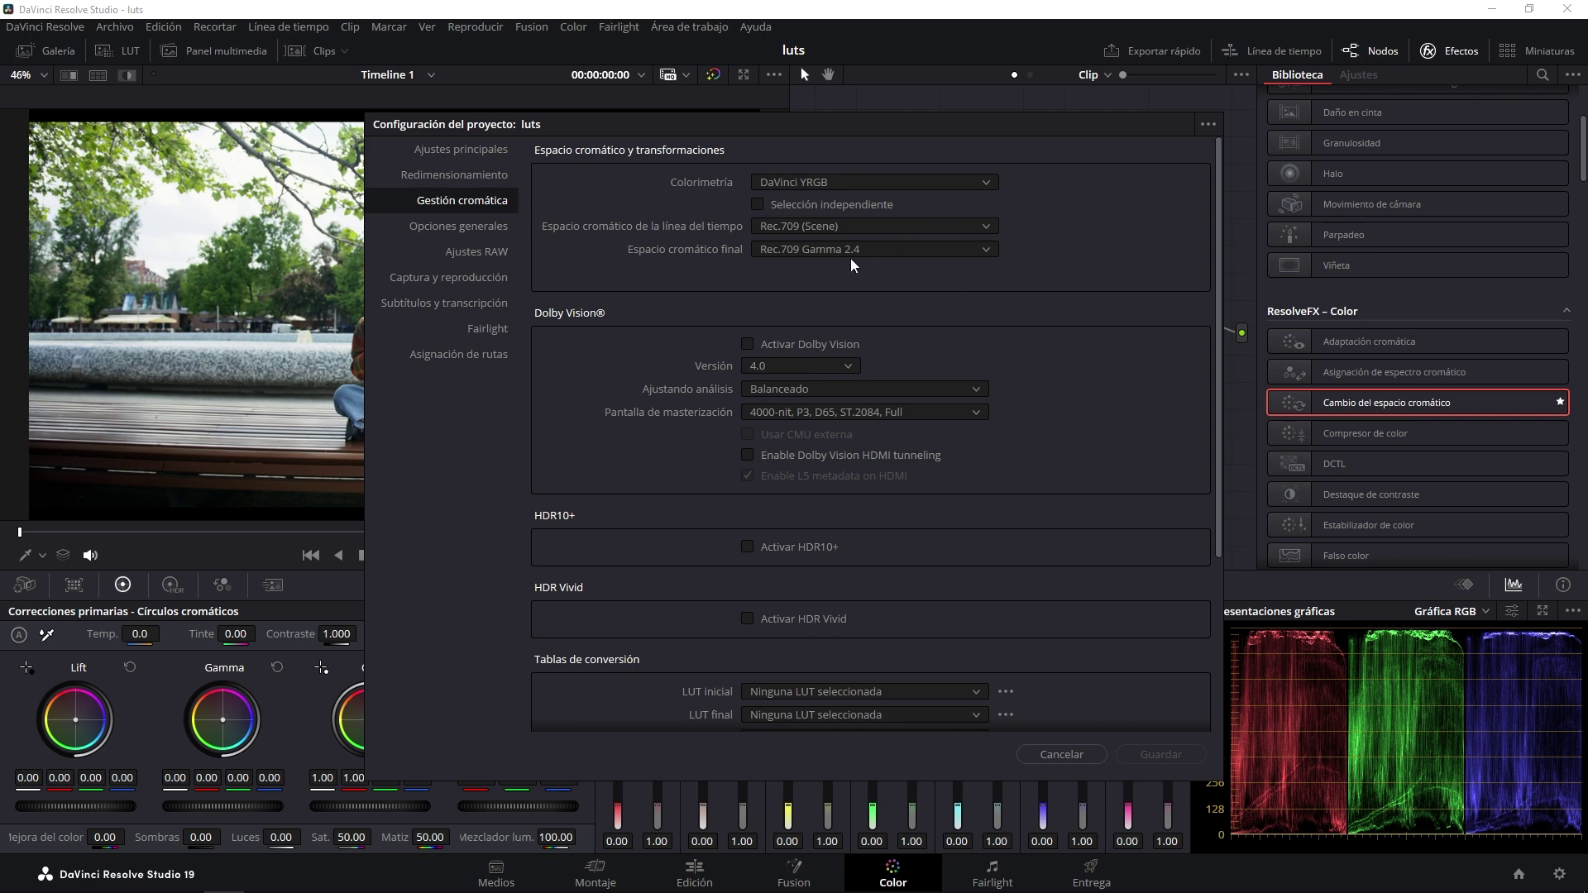
pyautogui.click(1075, 757)
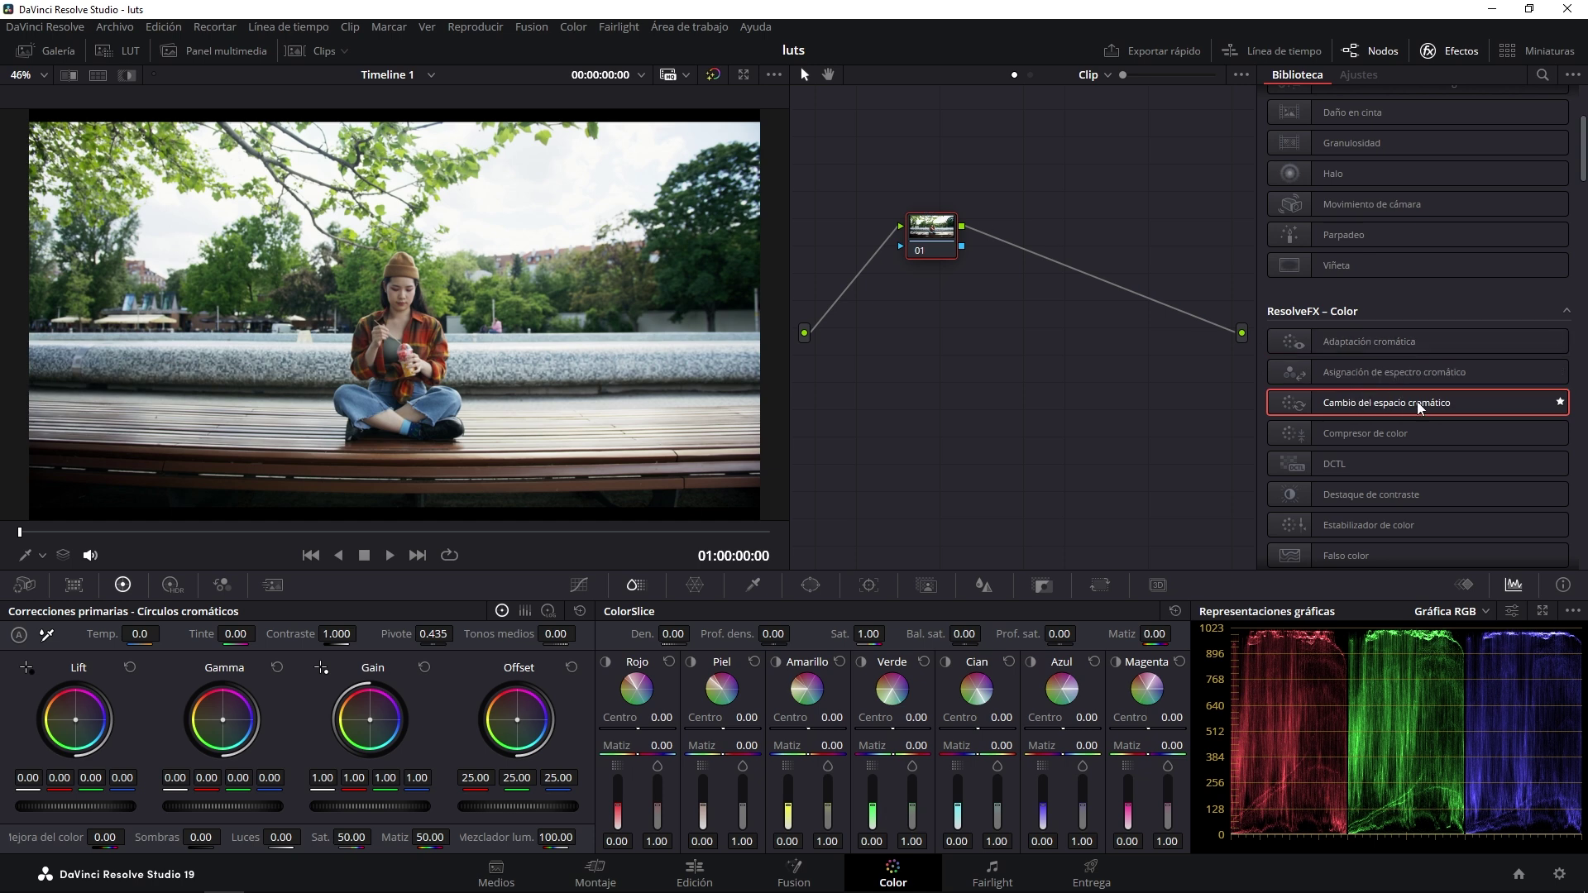
# - Apply a Color Space Transform to node 01 with Rec. 709 input and Gamma 2.4 input gamma
pyautogui.moveTo(1431, 405); pyautogui.dragTo(932, 235)
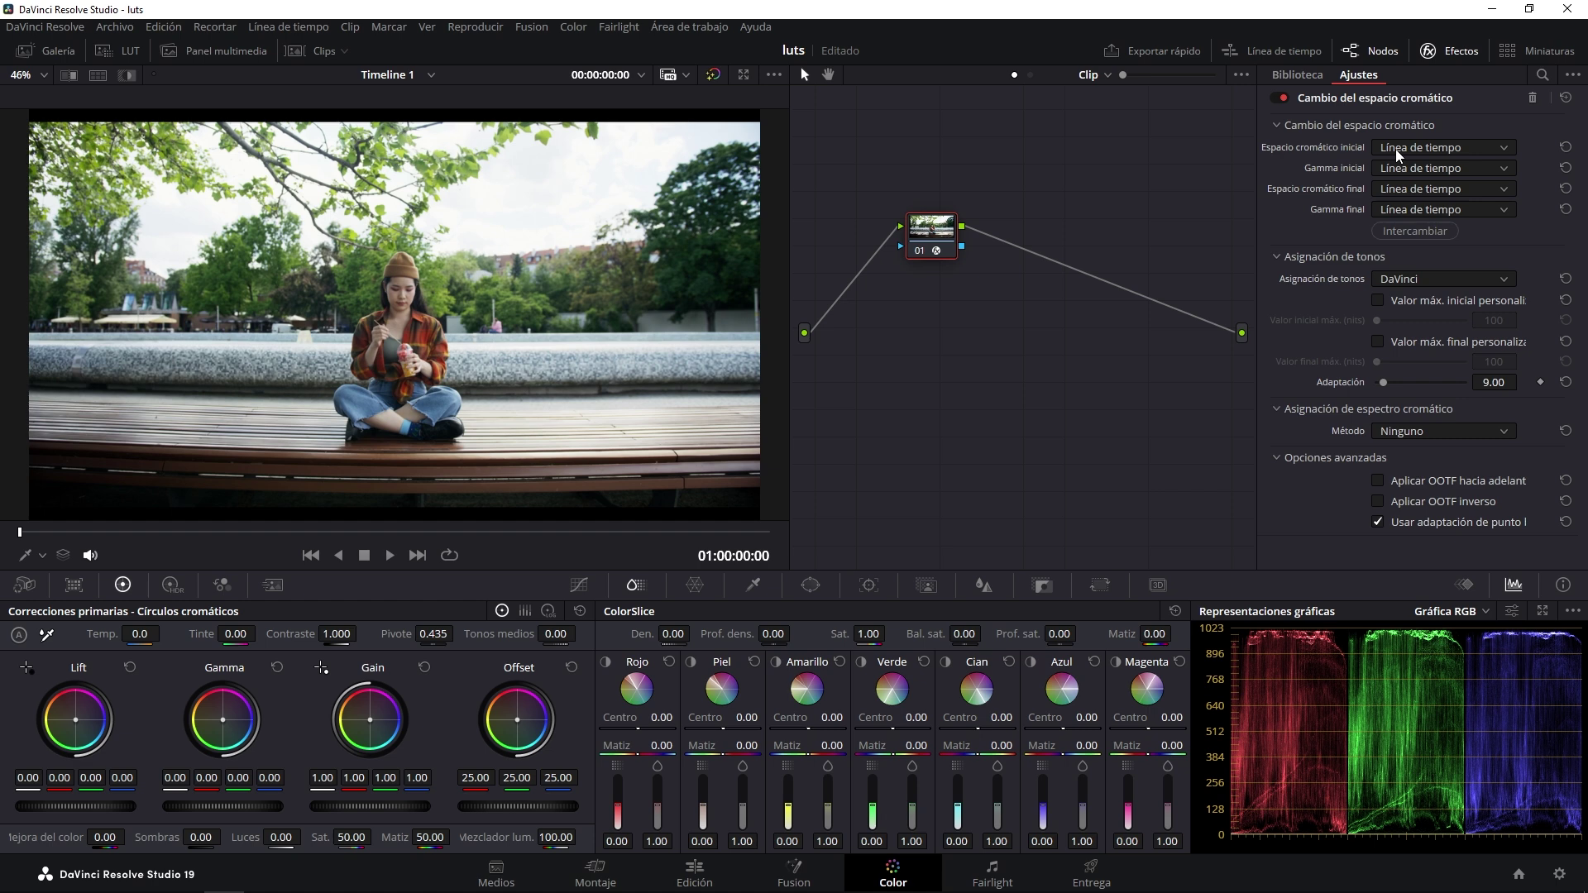
pyautogui.click(1396, 149)
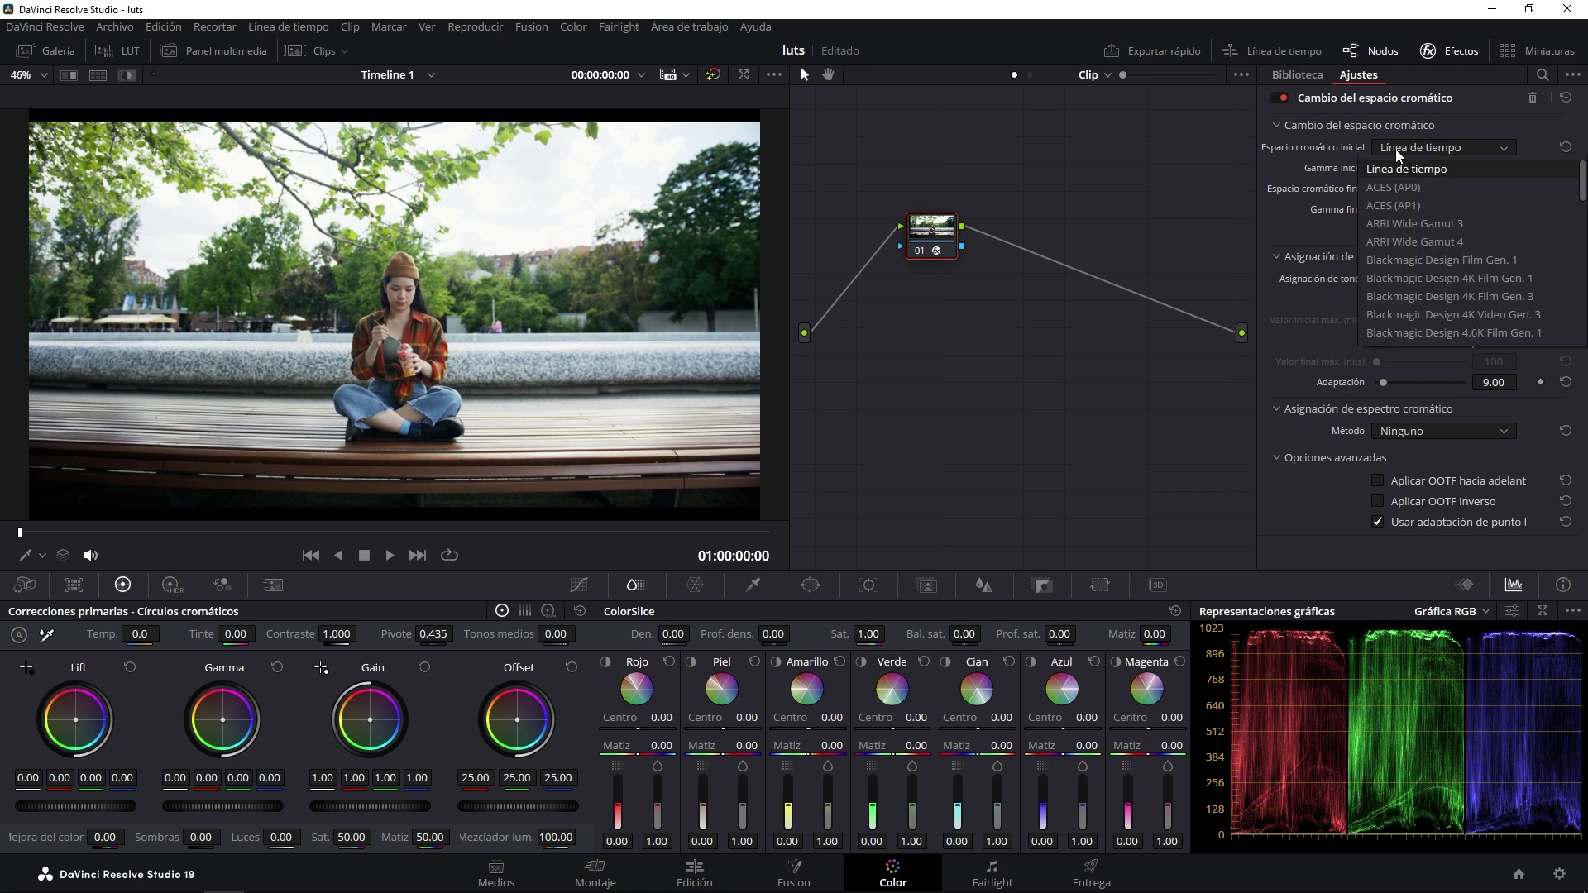
pyautogui.press('Return')
pyautogui.click(1396, 165)
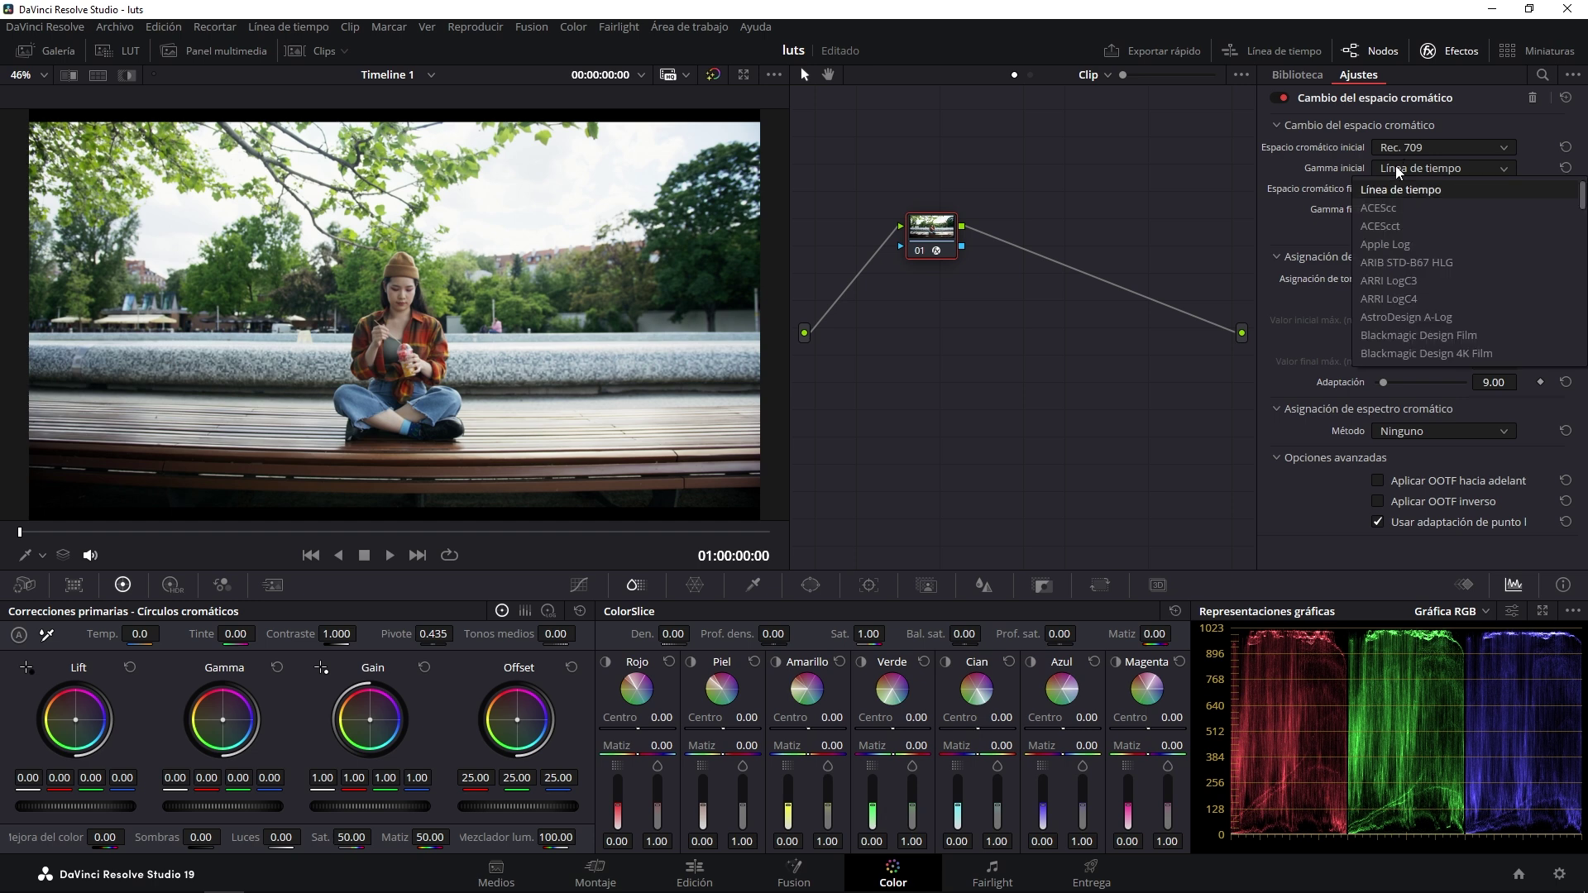
pyautogui.press('Return')
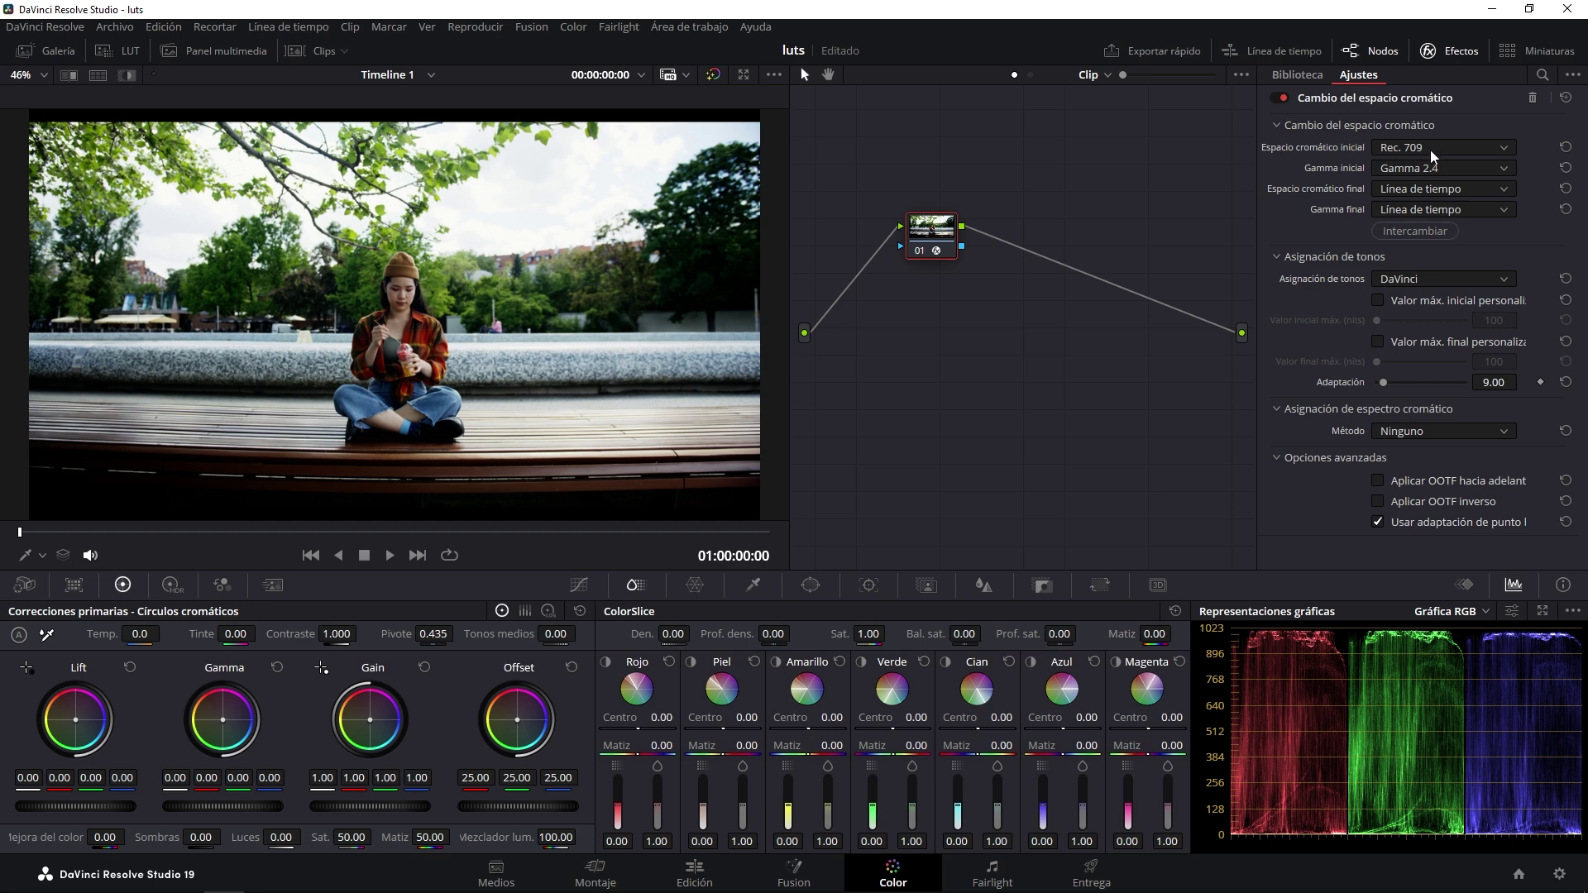
pyautogui.click(1430, 151)
pyautogui.press('Up')
pyautogui.press('Up')
pyautogui.press('Up')
pyautogui.press('Return')
pyautogui.click(1427, 169)
pyautogui.press('Down')
pyautogui.press('Down')
pyautogui.press('Down')
pyautogui.press('Down')
pyautogui.press('Return')
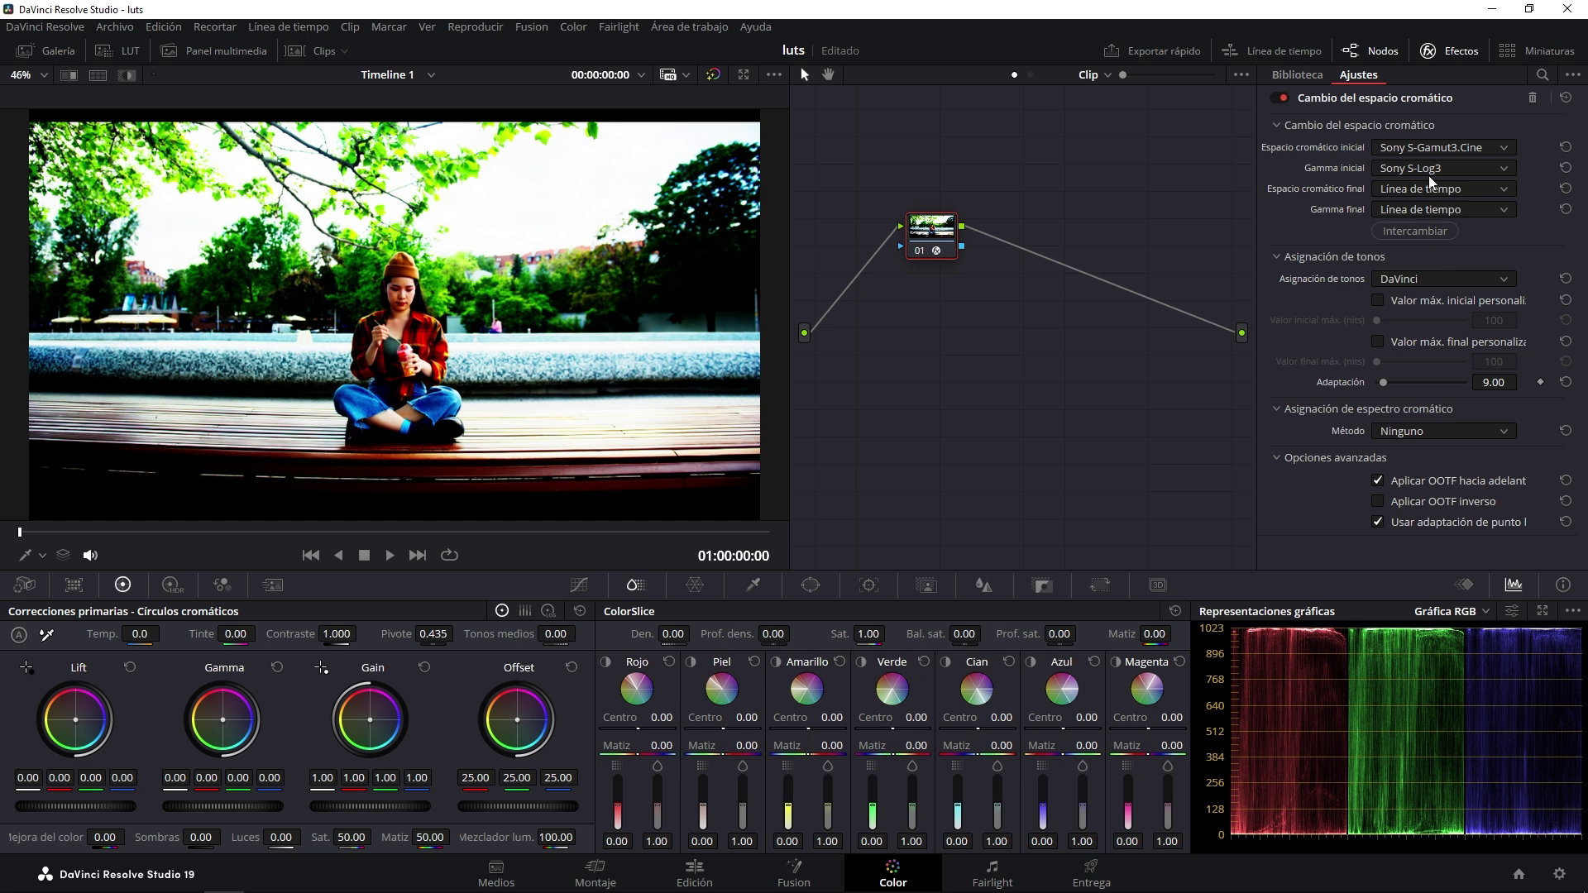
pyautogui.click(1412, 146)
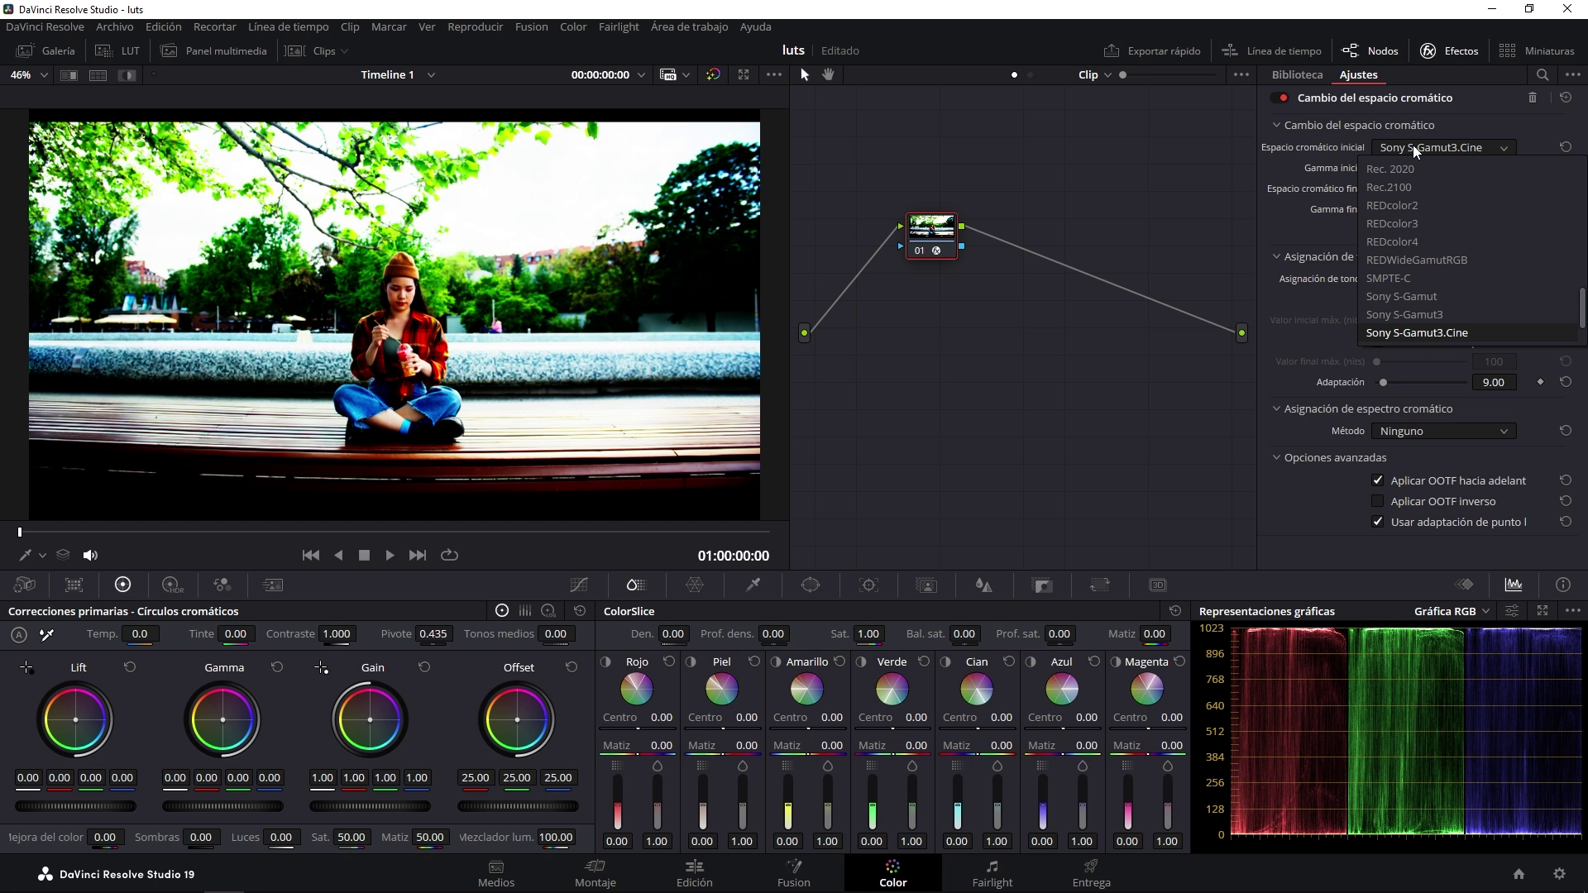
pyautogui.scroll(1, 1412, 157)
pyautogui.click(1410, 168)
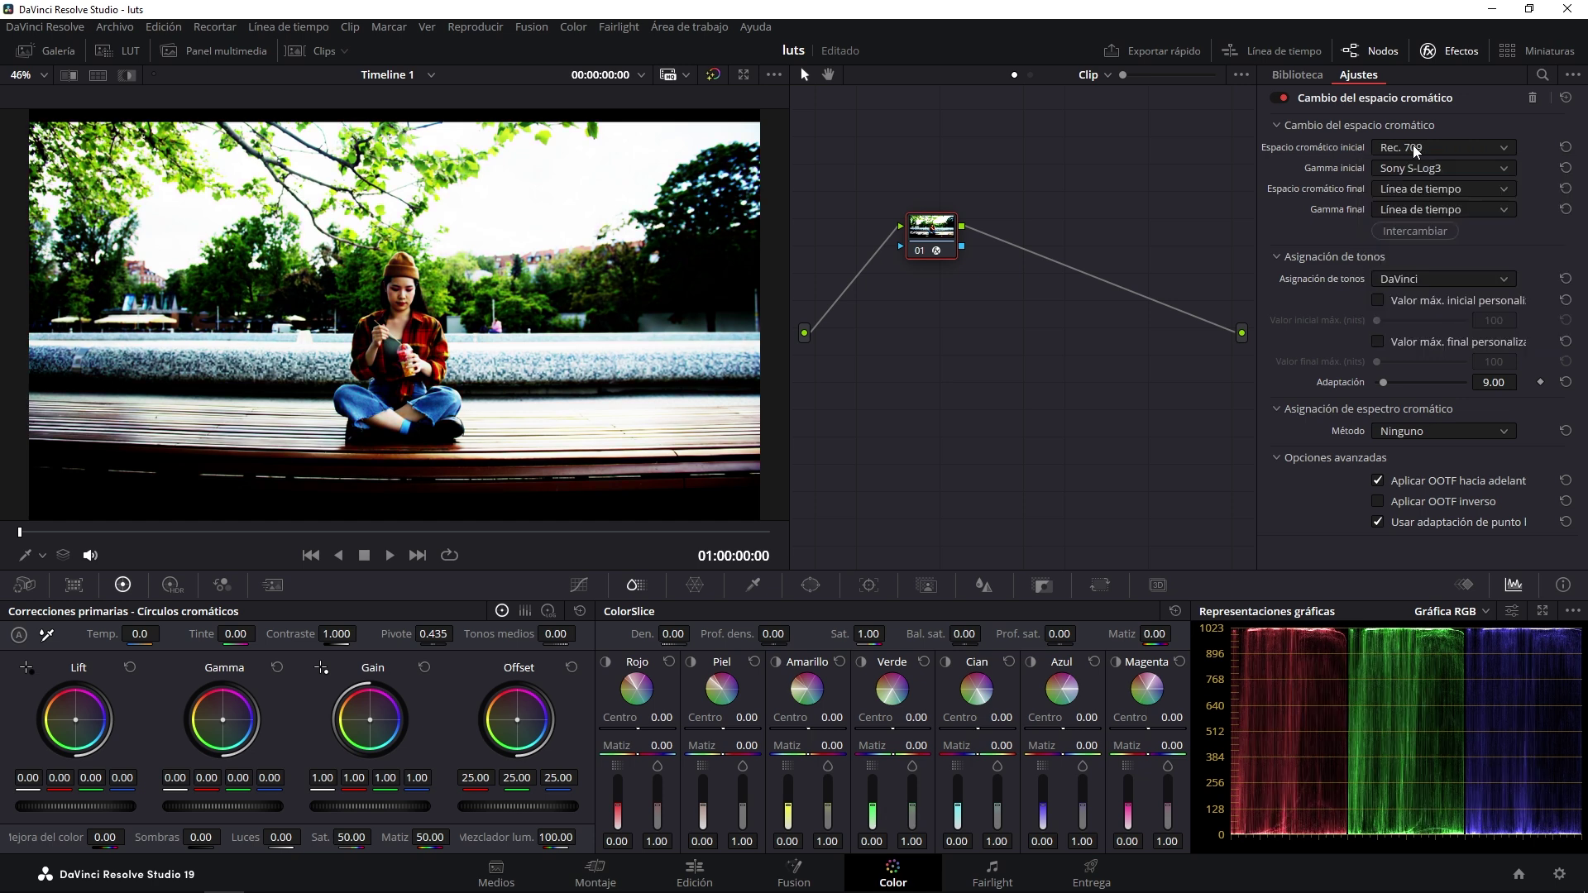
pyautogui.click(1412, 168)
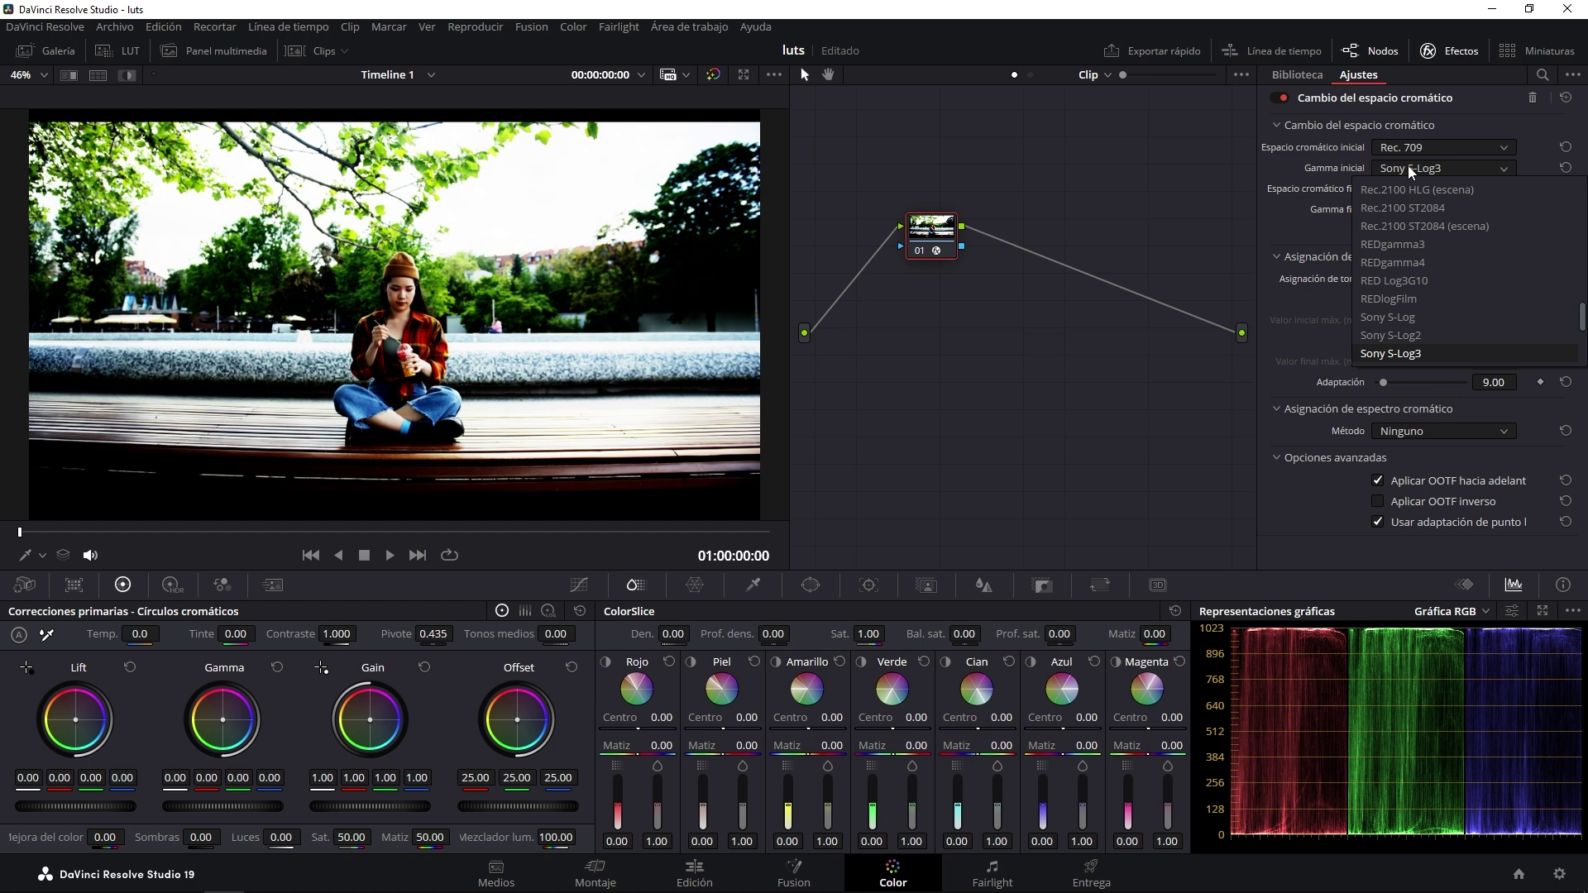
pyautogui.press('g')
pyautogui.press('Down')
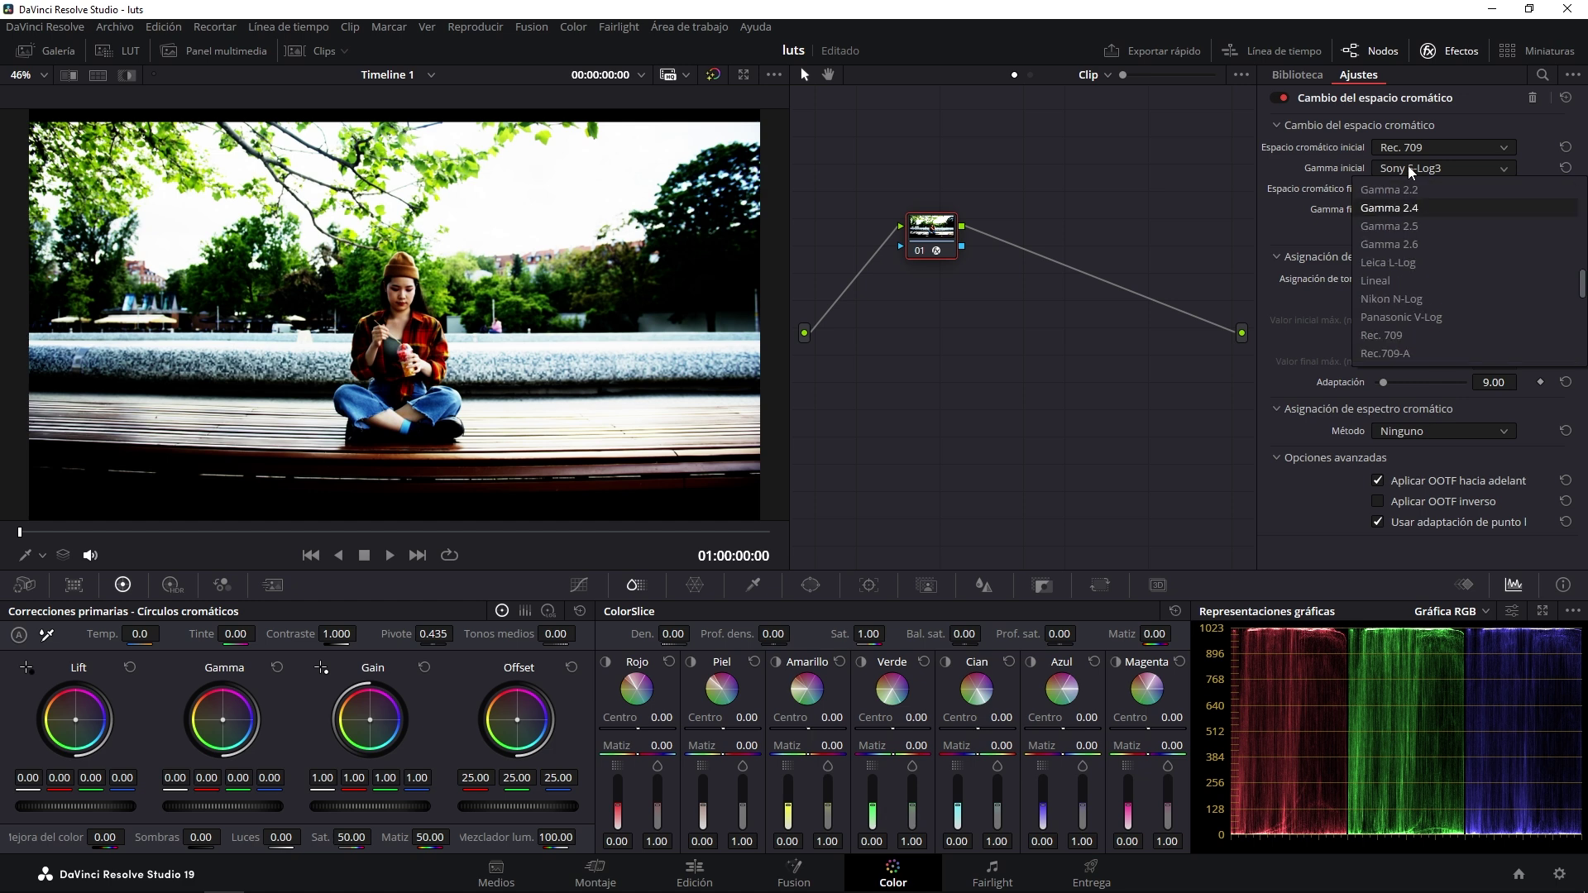
pyautogui.press('Return')
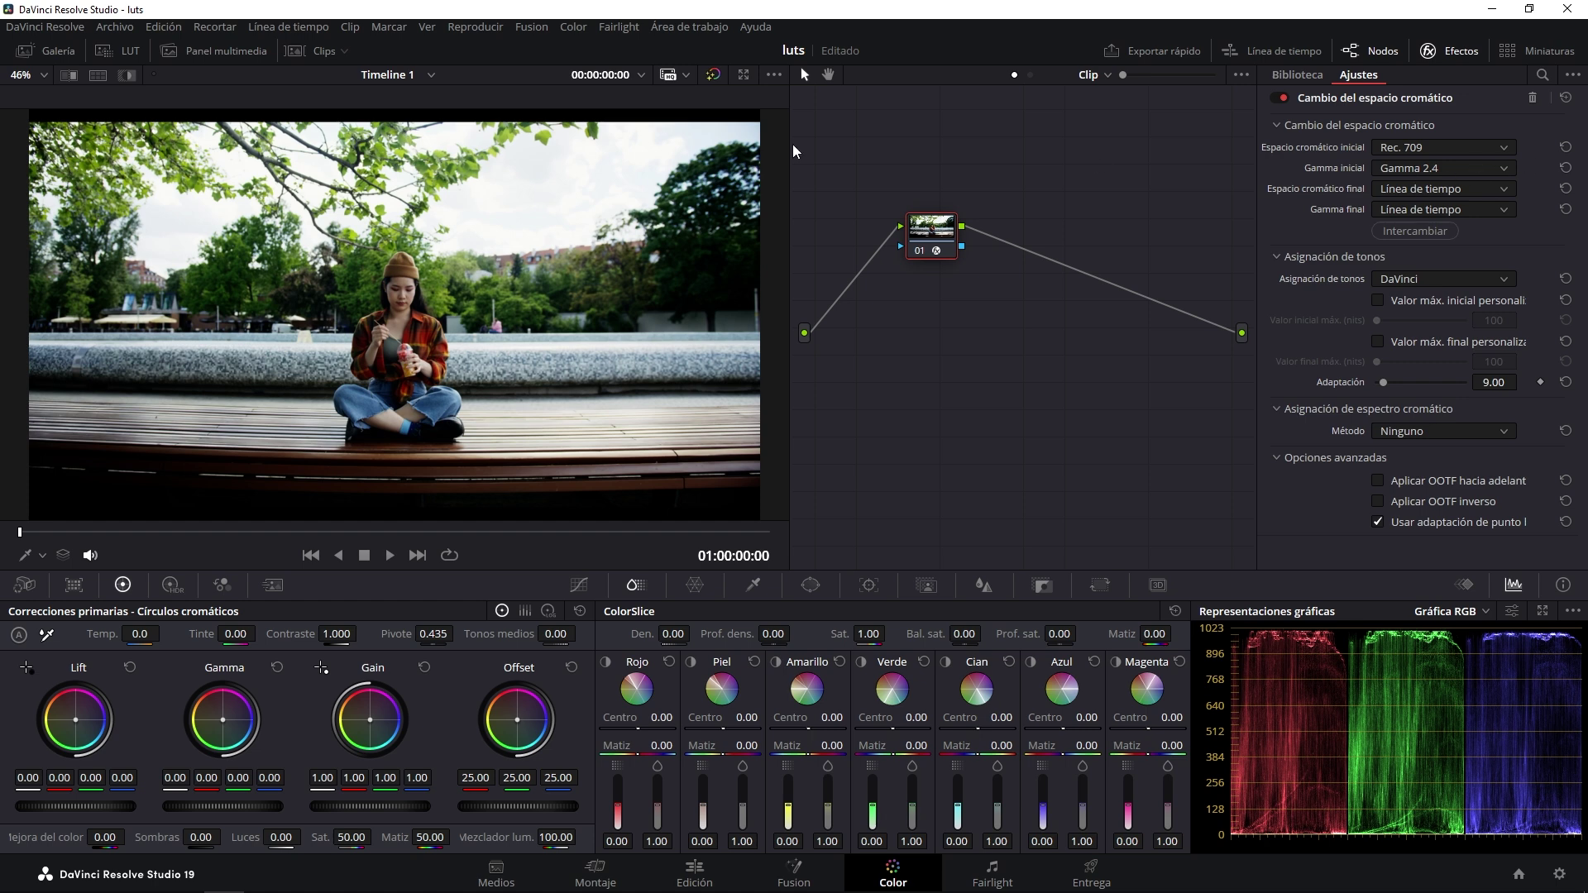
# - Set the transform's output color space to Rec. 709 and output gamma to Cineon Film Log
pyautogui.click(1377, 186)
pyautogui.press('r')
pyautogui.press('Return')
pyautogui.click(1427, 214)
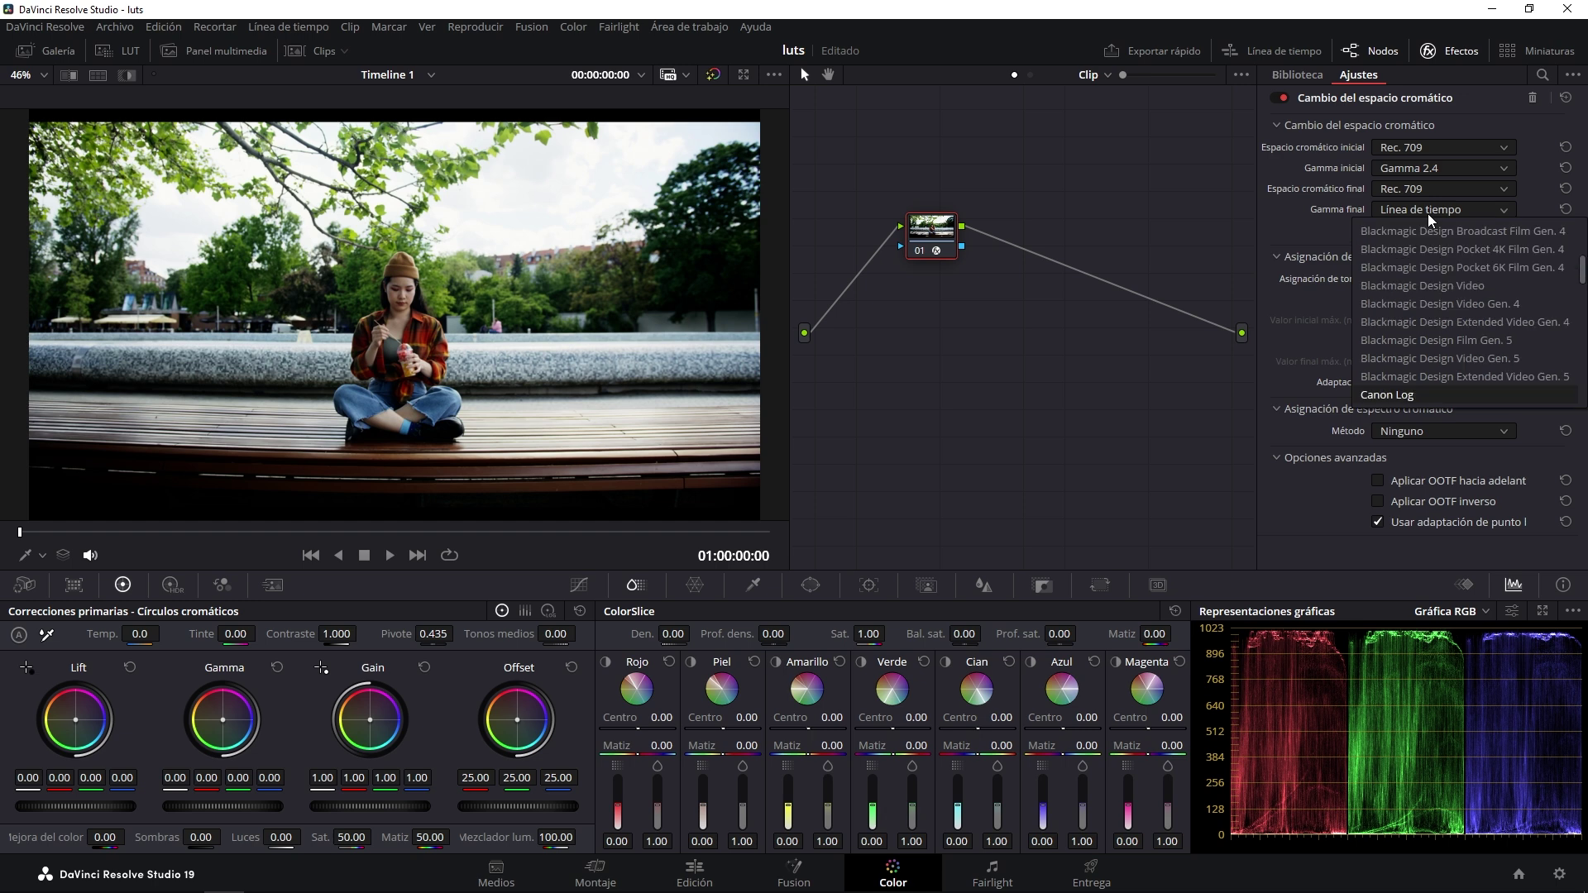
pyautogui.press('Down')
pyautogui.press('Return')
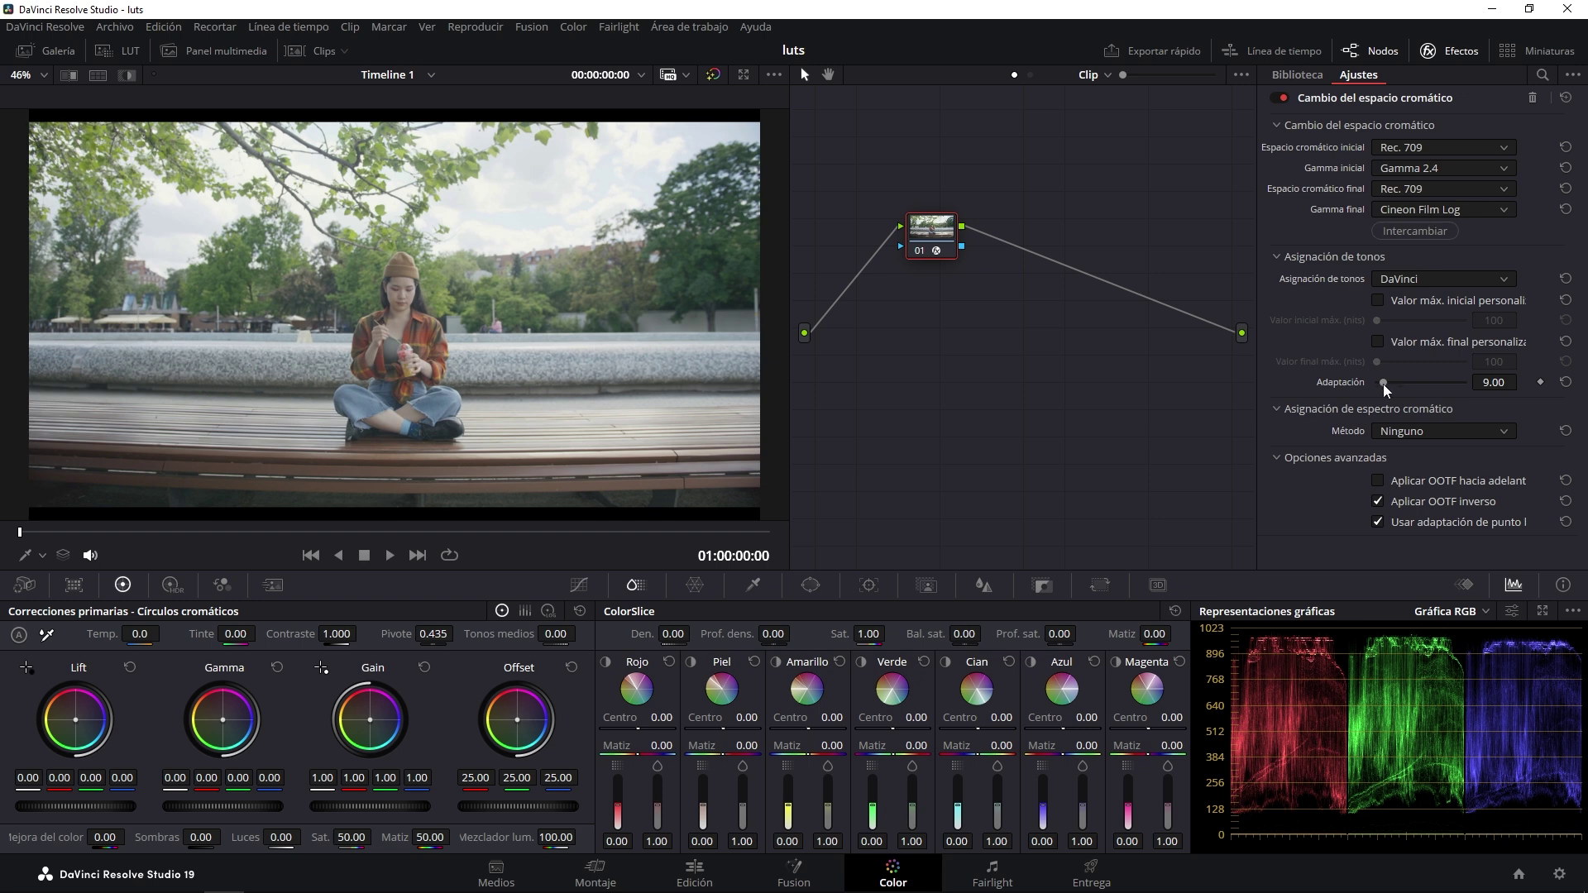
pyautogui.click(1417, 434)
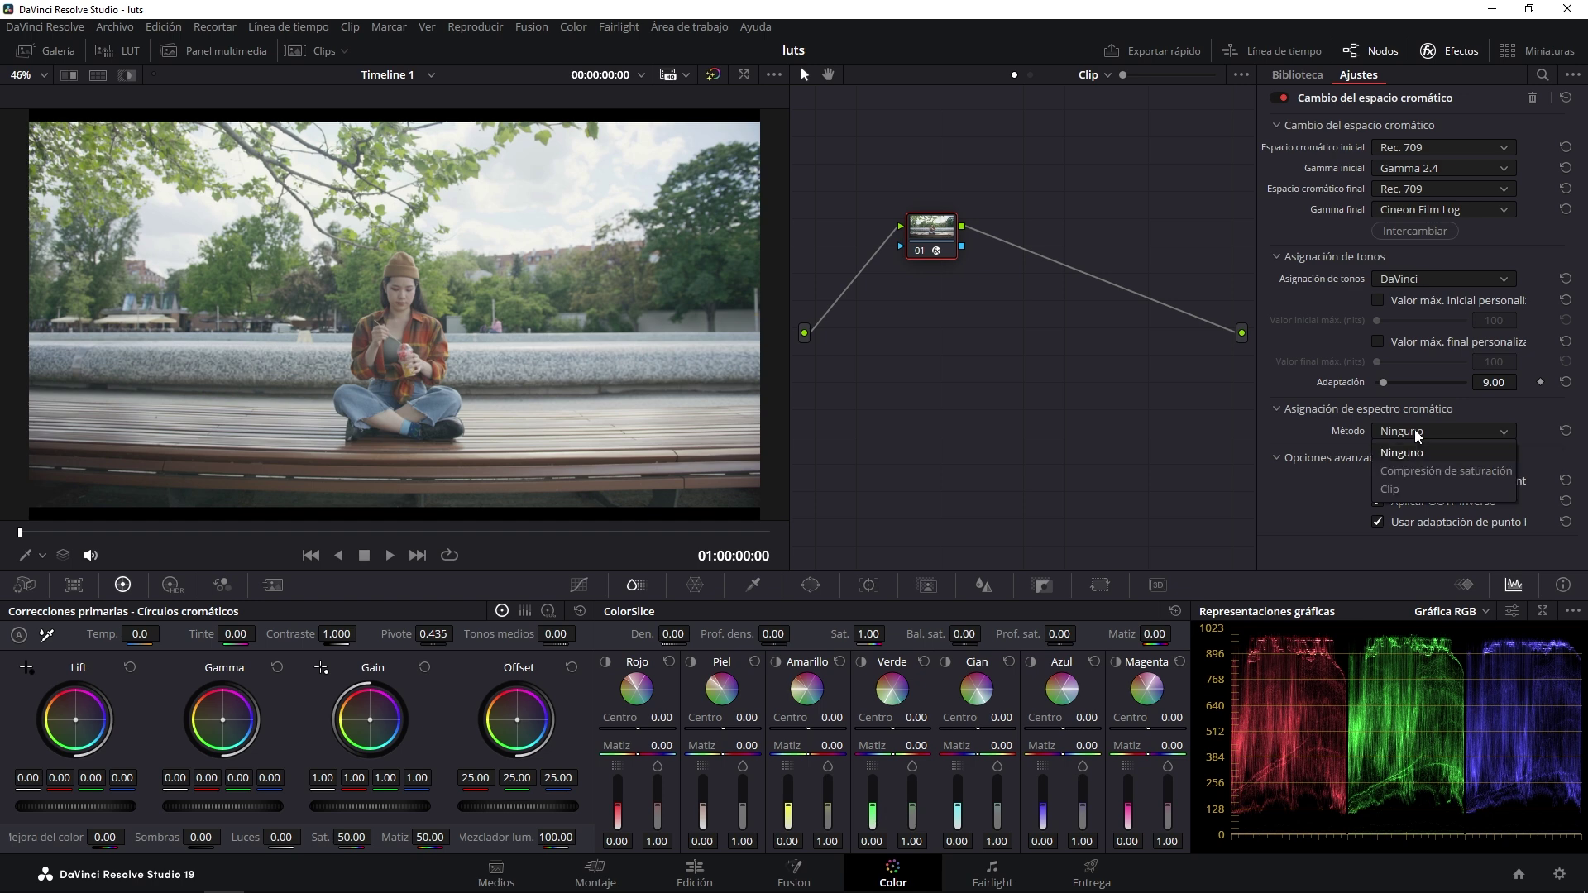
# - Choose Saturation Compression for gamut mapping, then add serial node 02 after node 01
pyautogui.click(1445, 471)
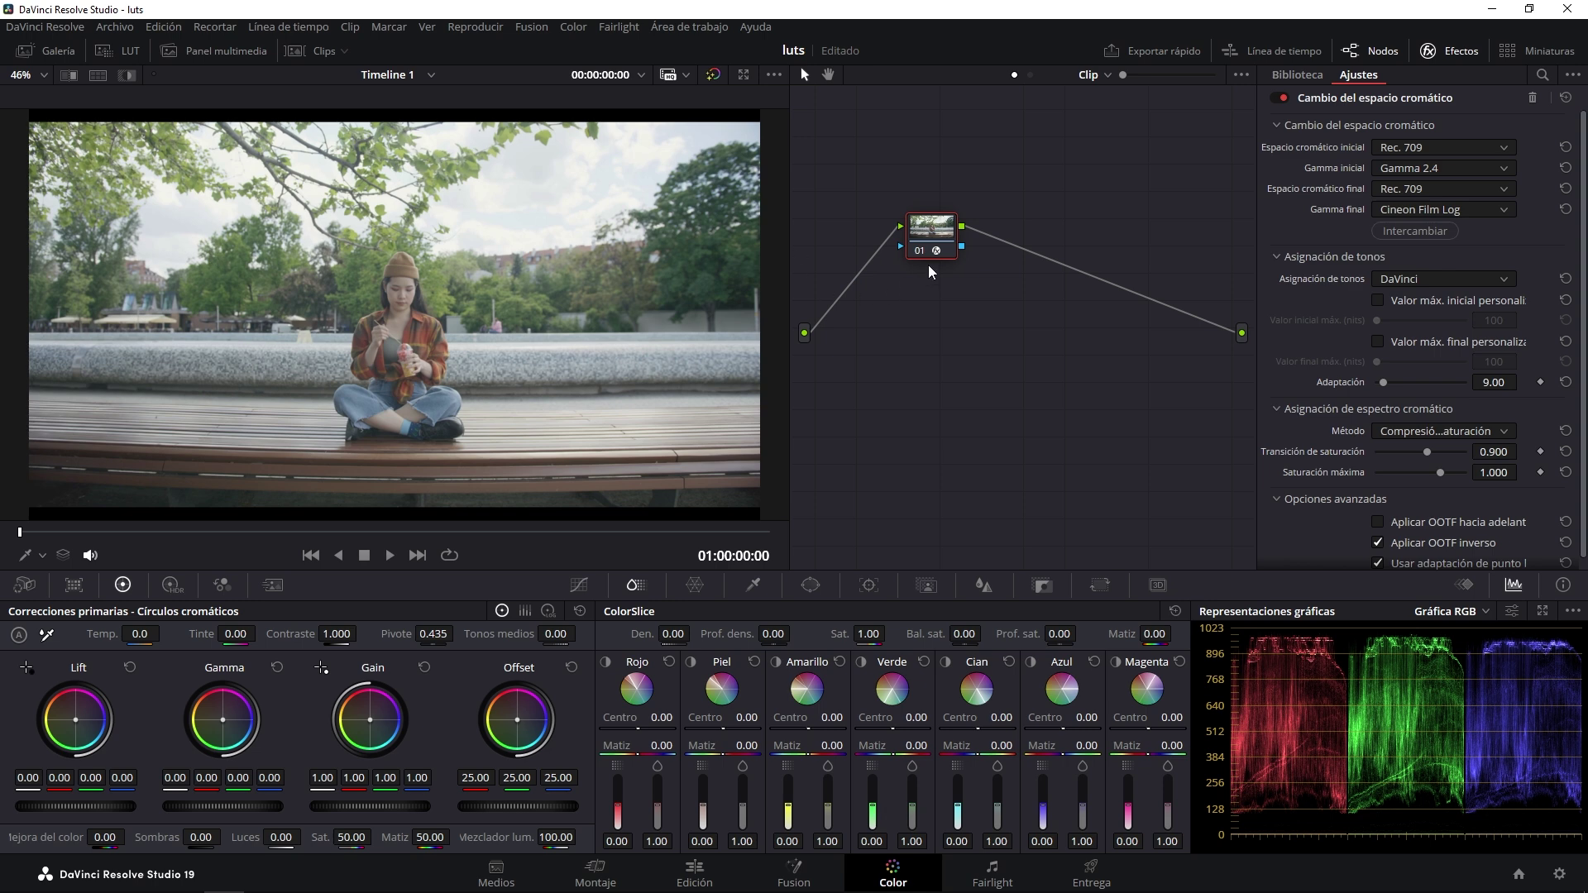
pyautogui.hotkey('alt', 's')
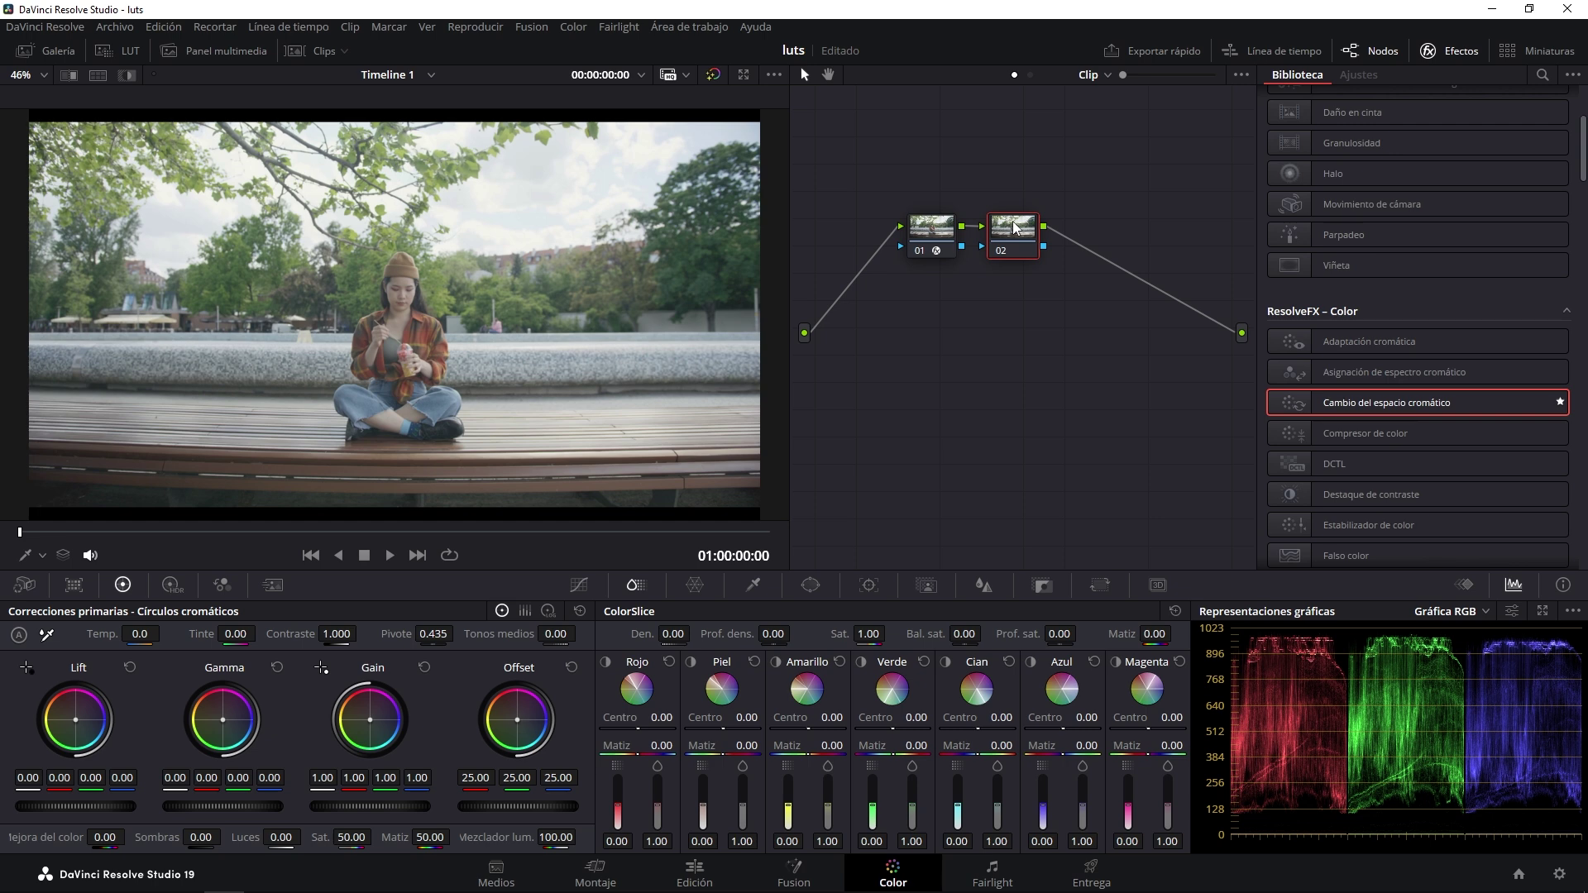
# - Bring up the LUT browser with its Film Looks collection
pyautogui.click(129, 52)
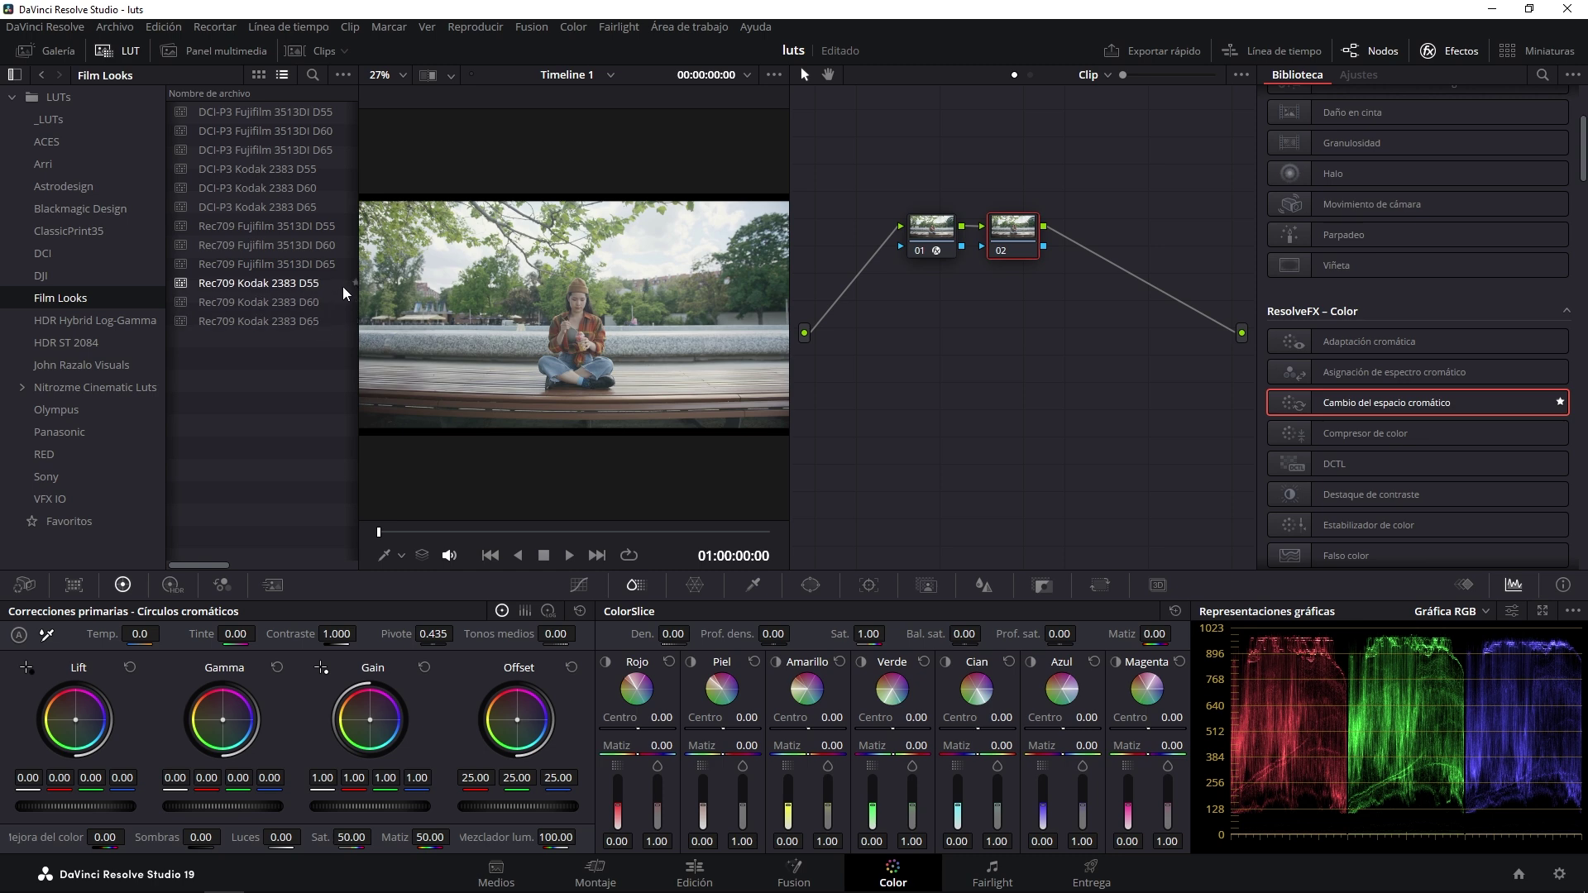
# - Apply the Rec709 Kodak 2383 D60 LUT to node 02
pyautogui.rightClick(320, 301)
pyautogui.click(340, 312)
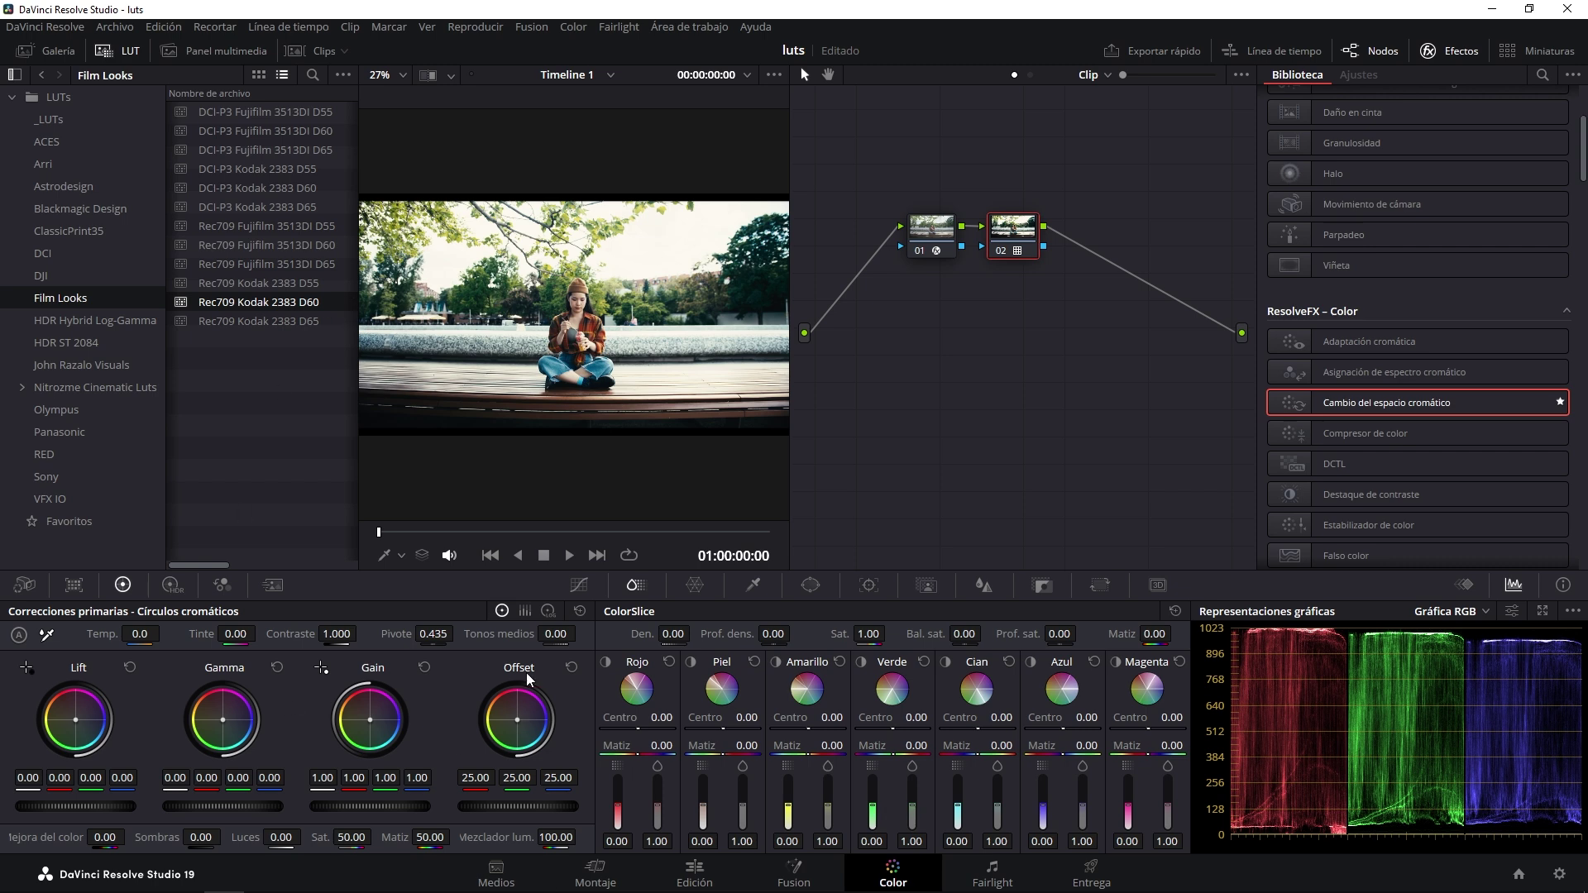
pyautogui.rightClick(325, 301)
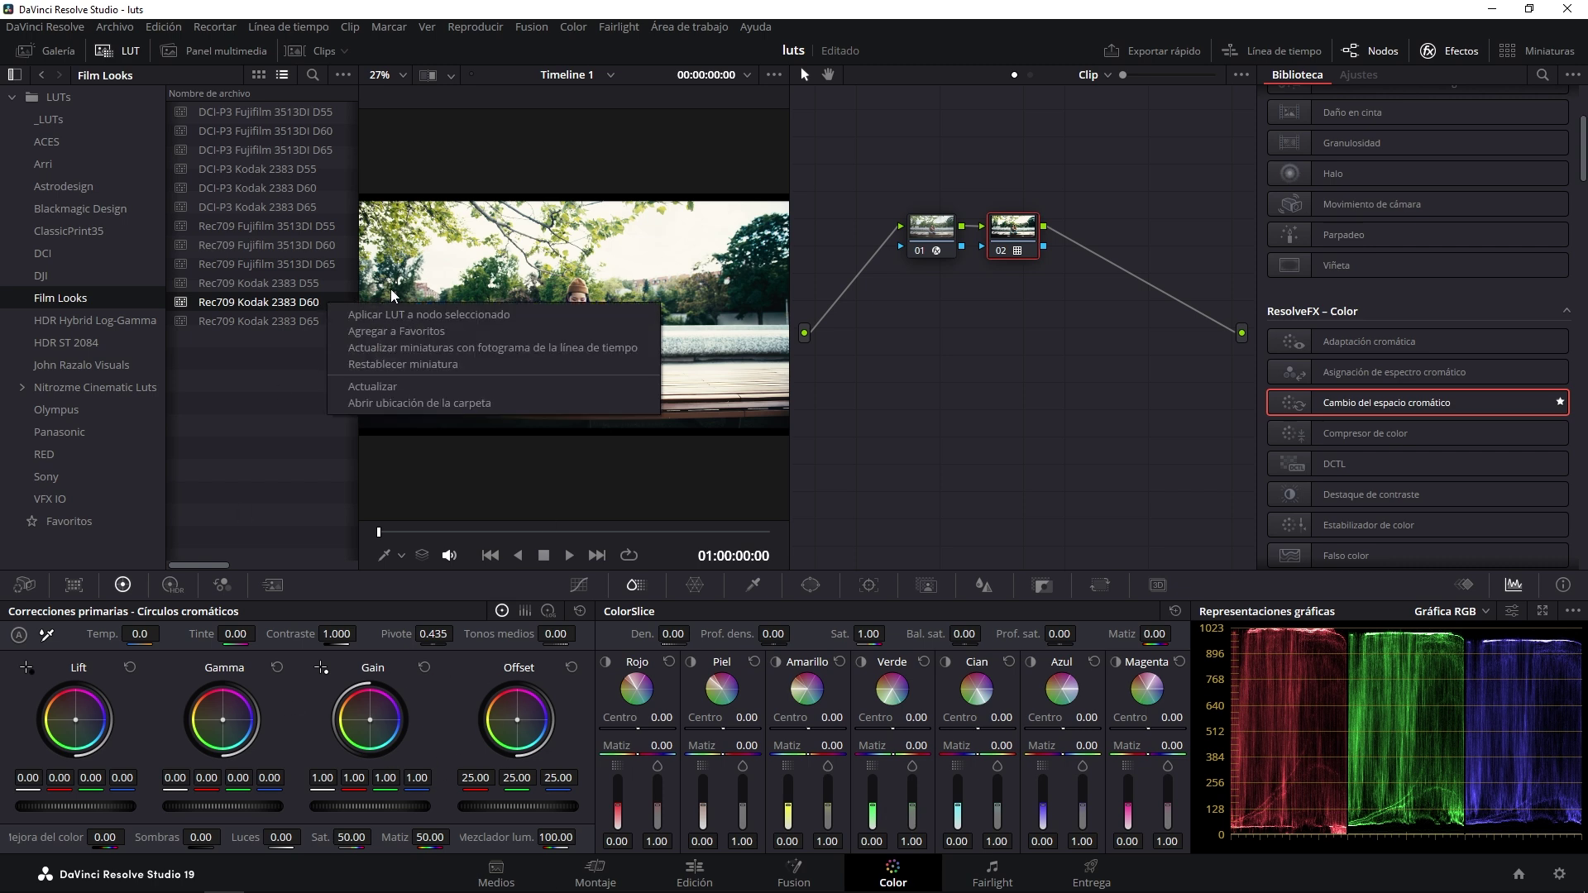
pyautogui.click(420, 314)
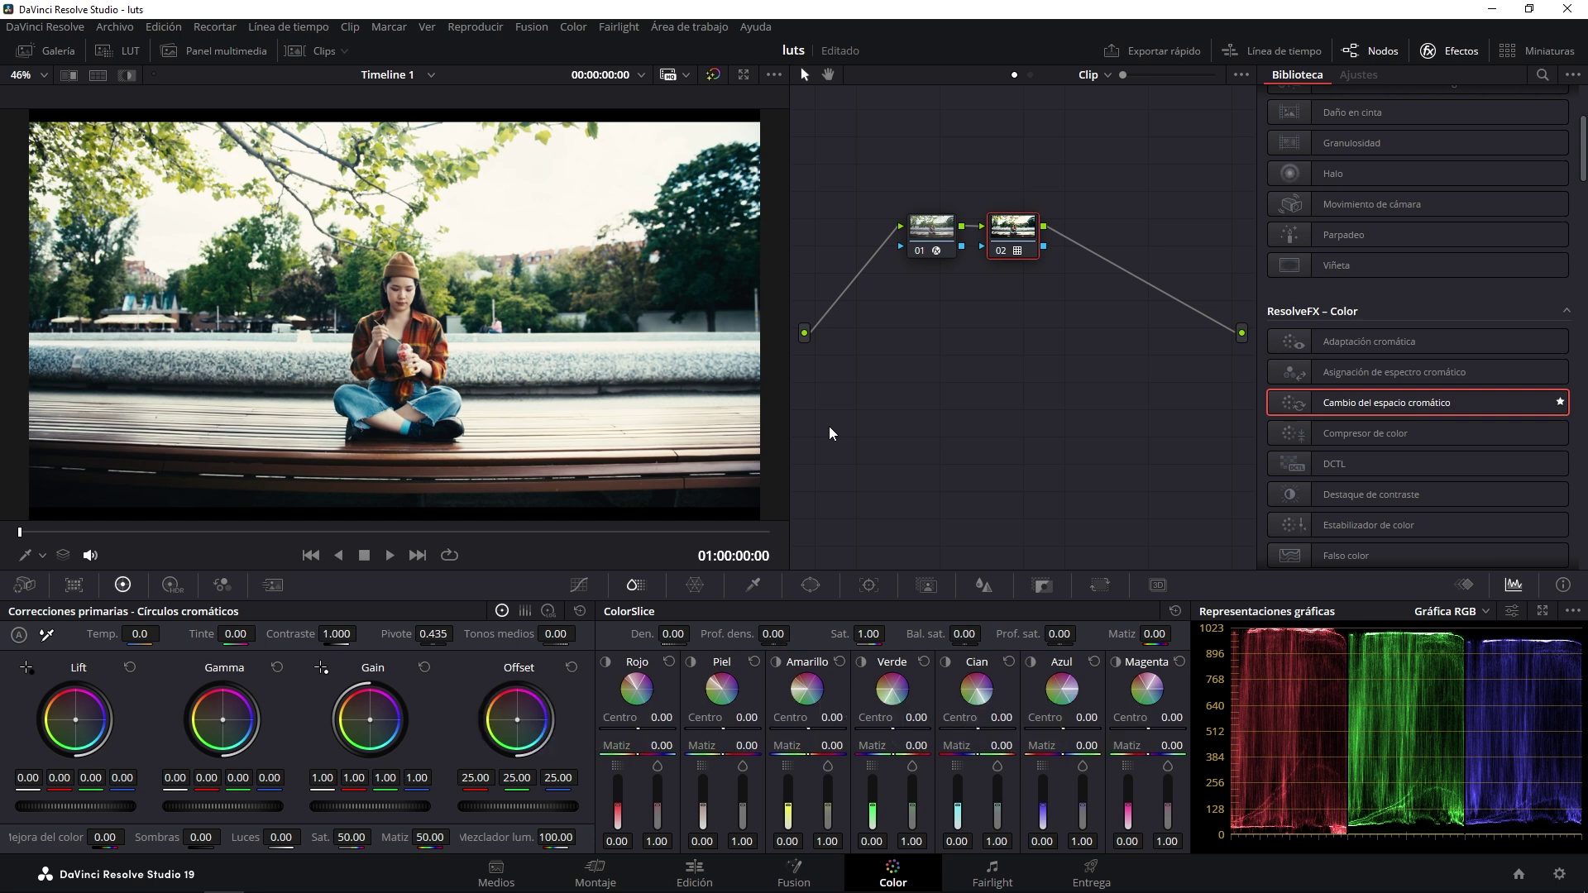
# - Move the existing nodes right and insert a new serial node ahead of them
pyautogui.moveTo(905, 313); pyautogui.dragTo(1070, 186)
pyautogui.moveTo(1020, 232); pyautogui.dragTo(1073, 228)
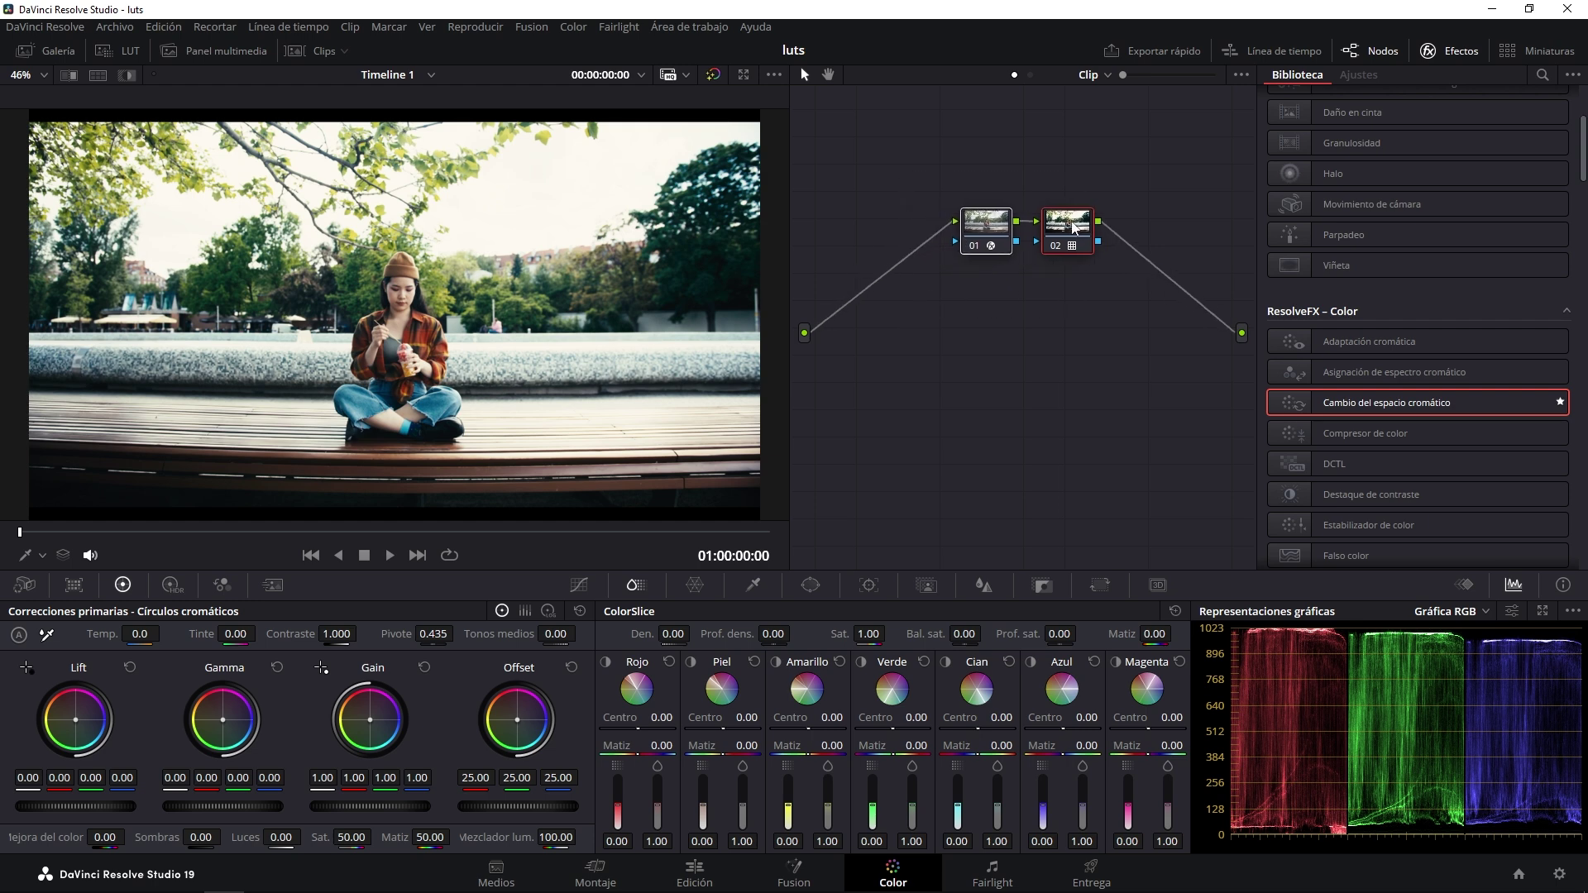
pyautogui.click(1031, 295)
pyautogui.click(986, 225)
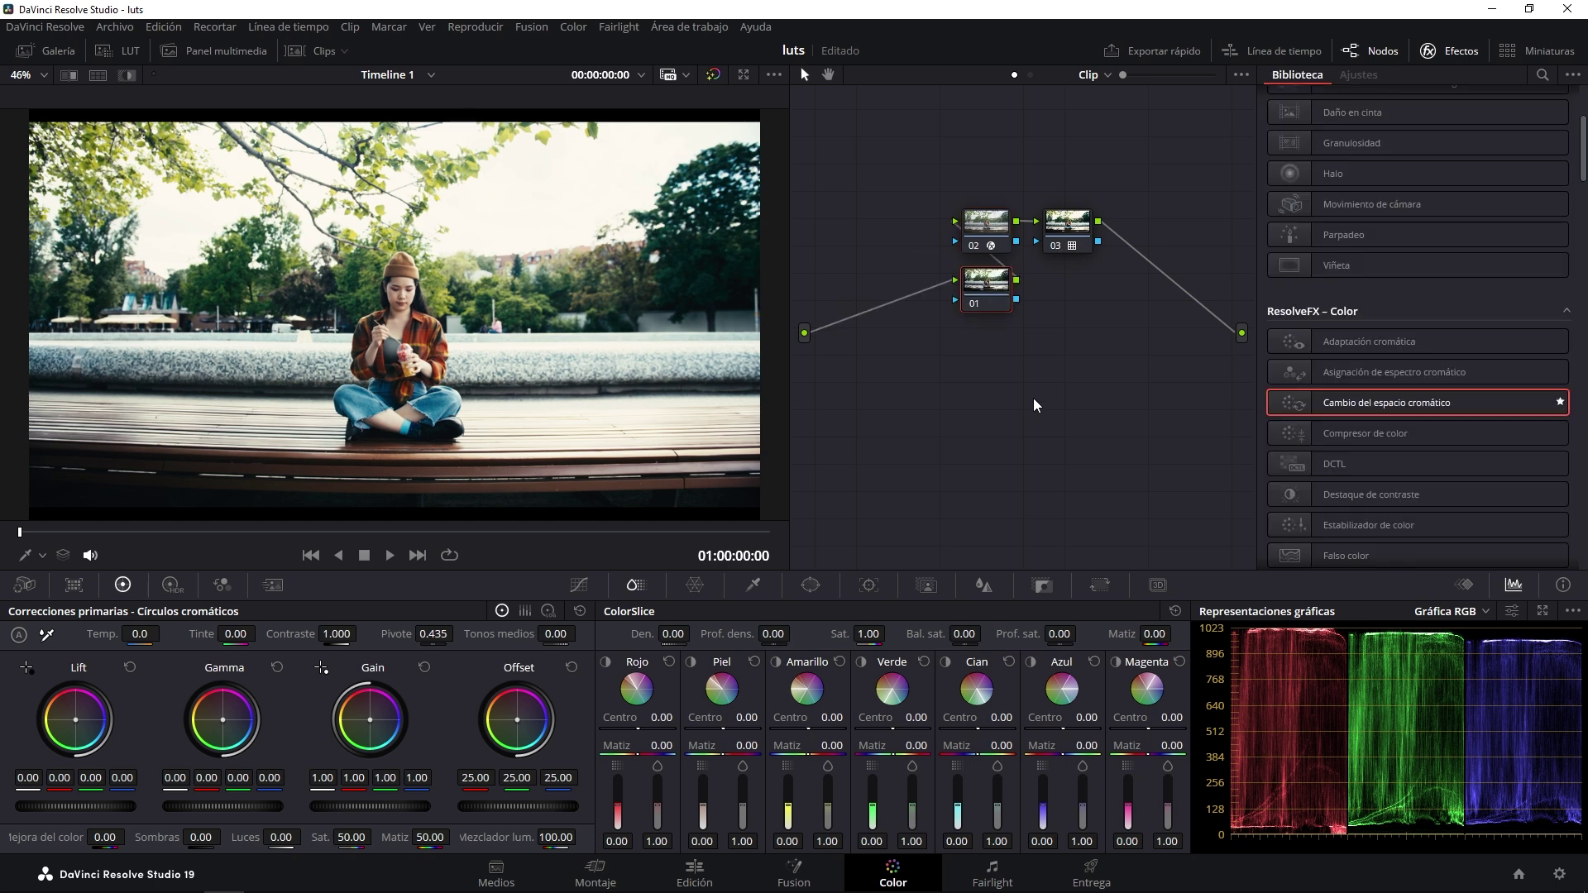
pyautogui.hotkey('shift', 's')
# - On new node 01, lower Gain to 0.74 and raise Offset to 29.05, then bypass to compare
pyautogui.moveTo(889, 229); pyautogui.dragTo(895, 222)
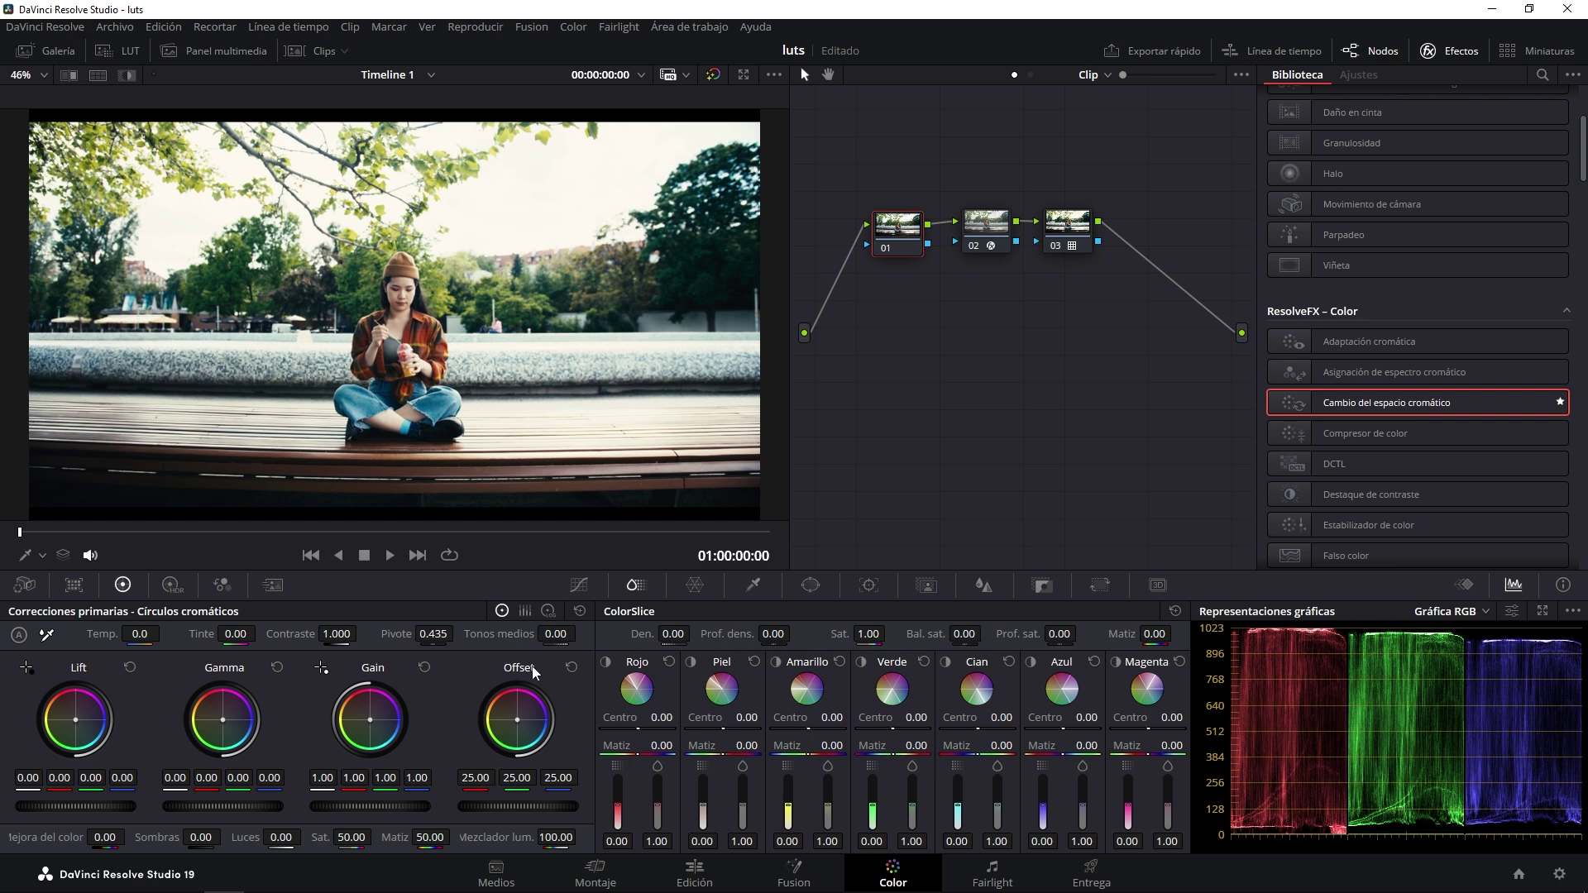
pyautogui.moveTo(544, 808); pyautogui.dragTo(505, 808)
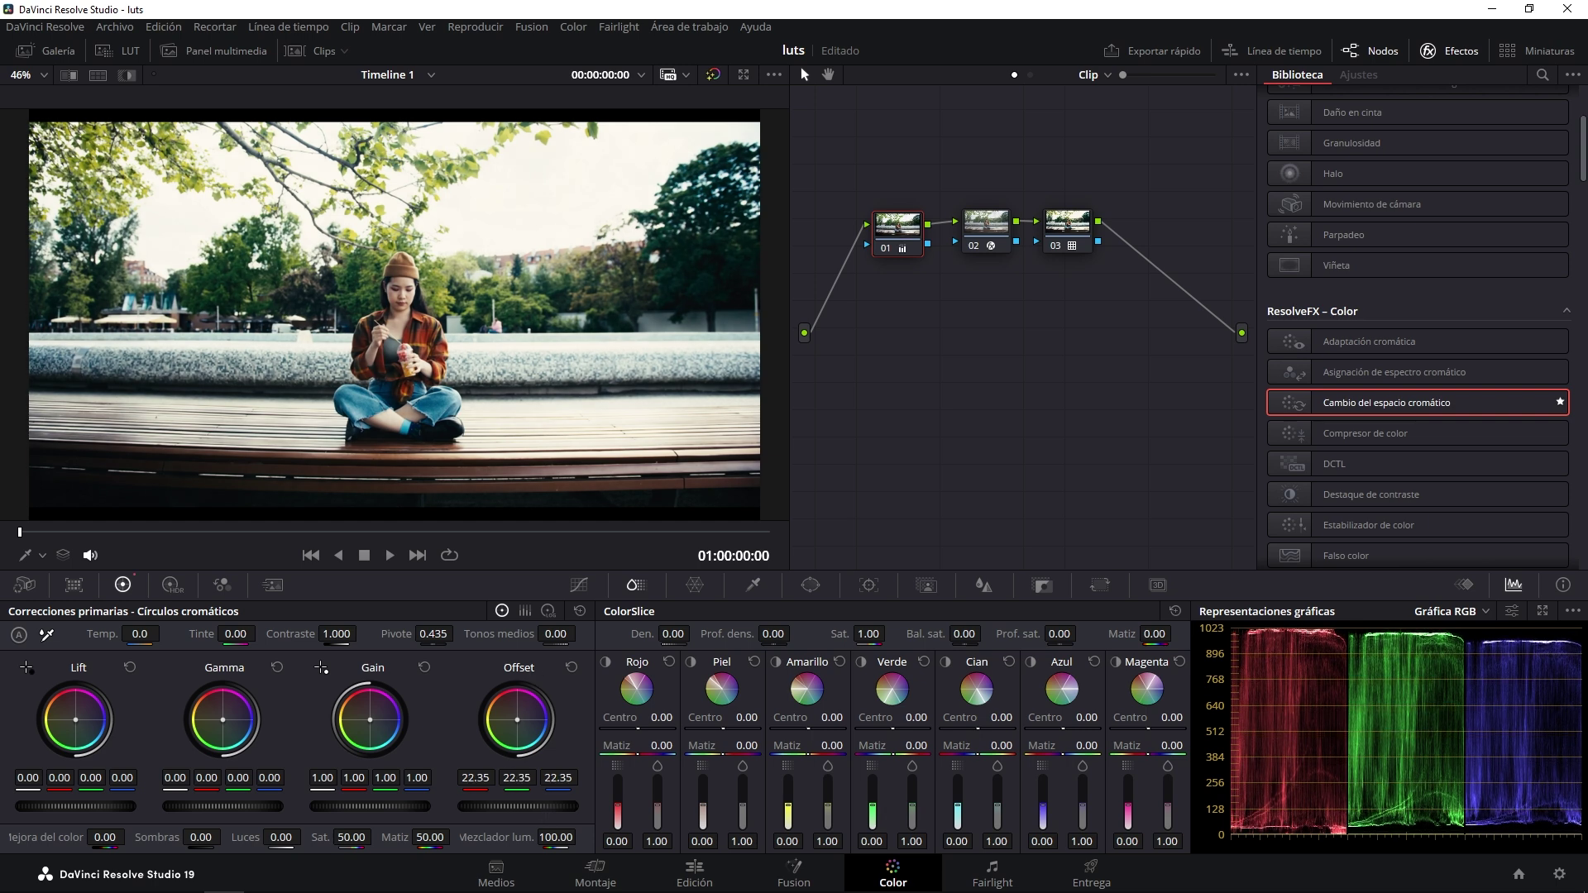
pyautogui.click(571, 666)
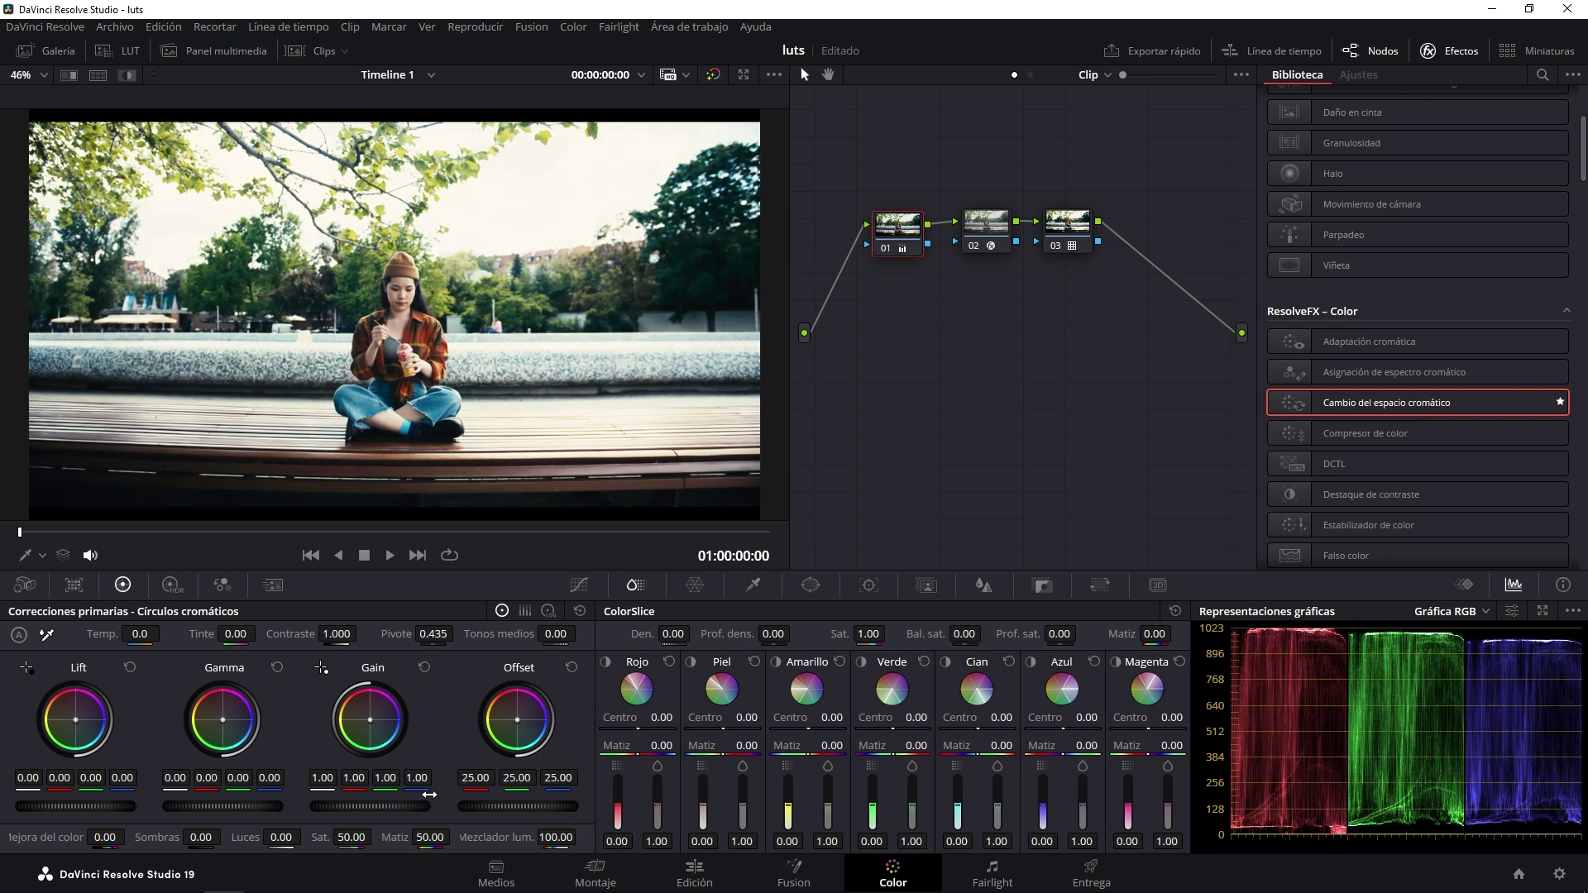
pyautogui.moveTo(392, 806); pyautogui.dragTo(324, 806)
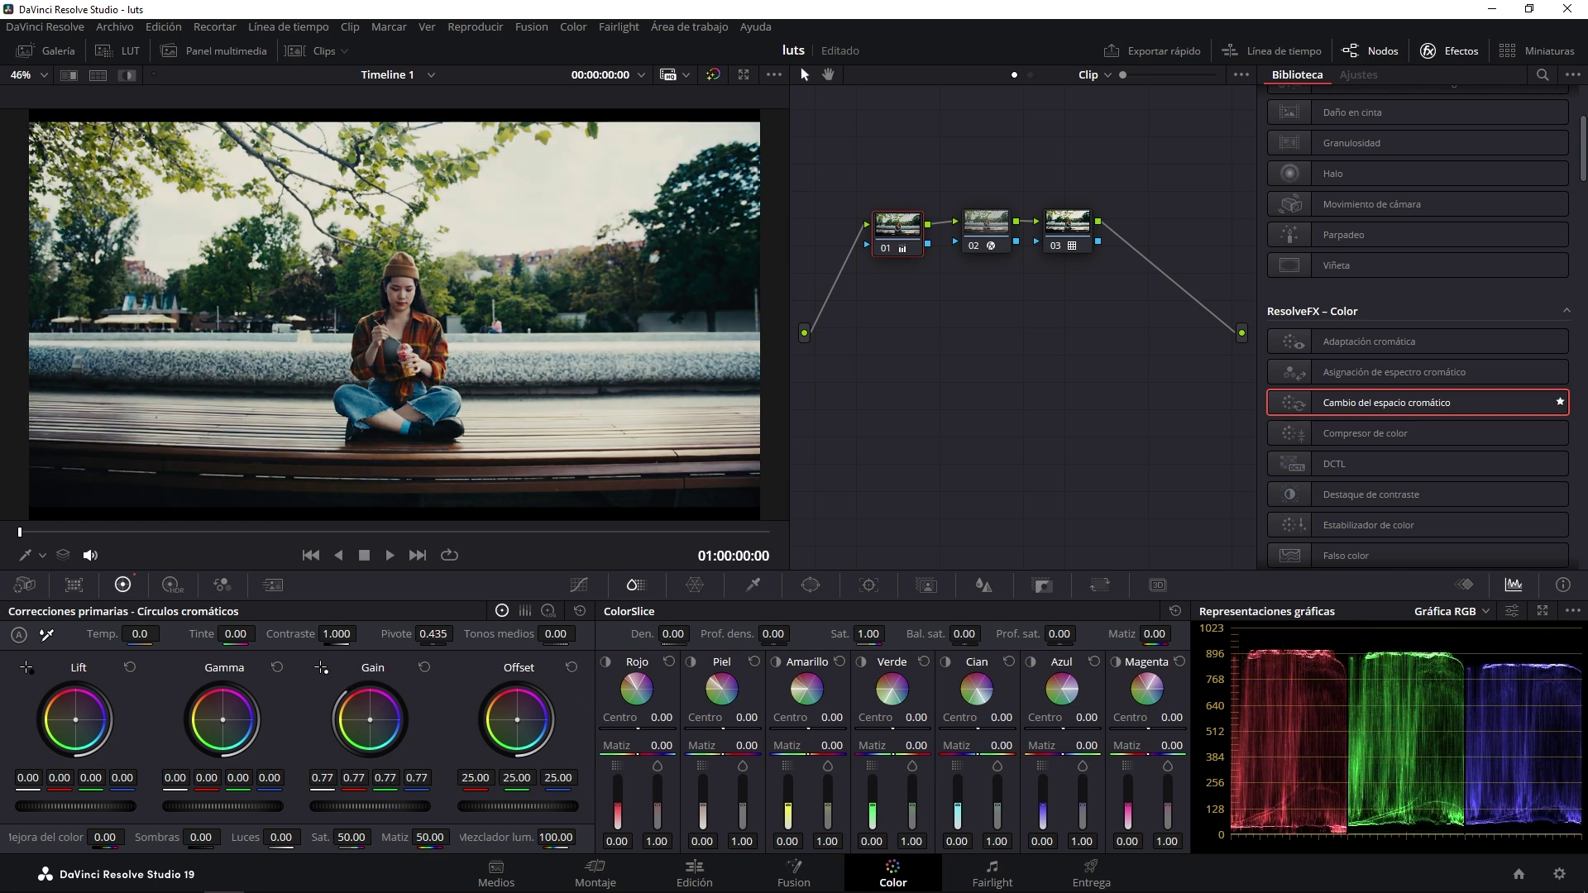
pyautogui.moveTo(513, 806); pyautogui.dragTo(545, 807)
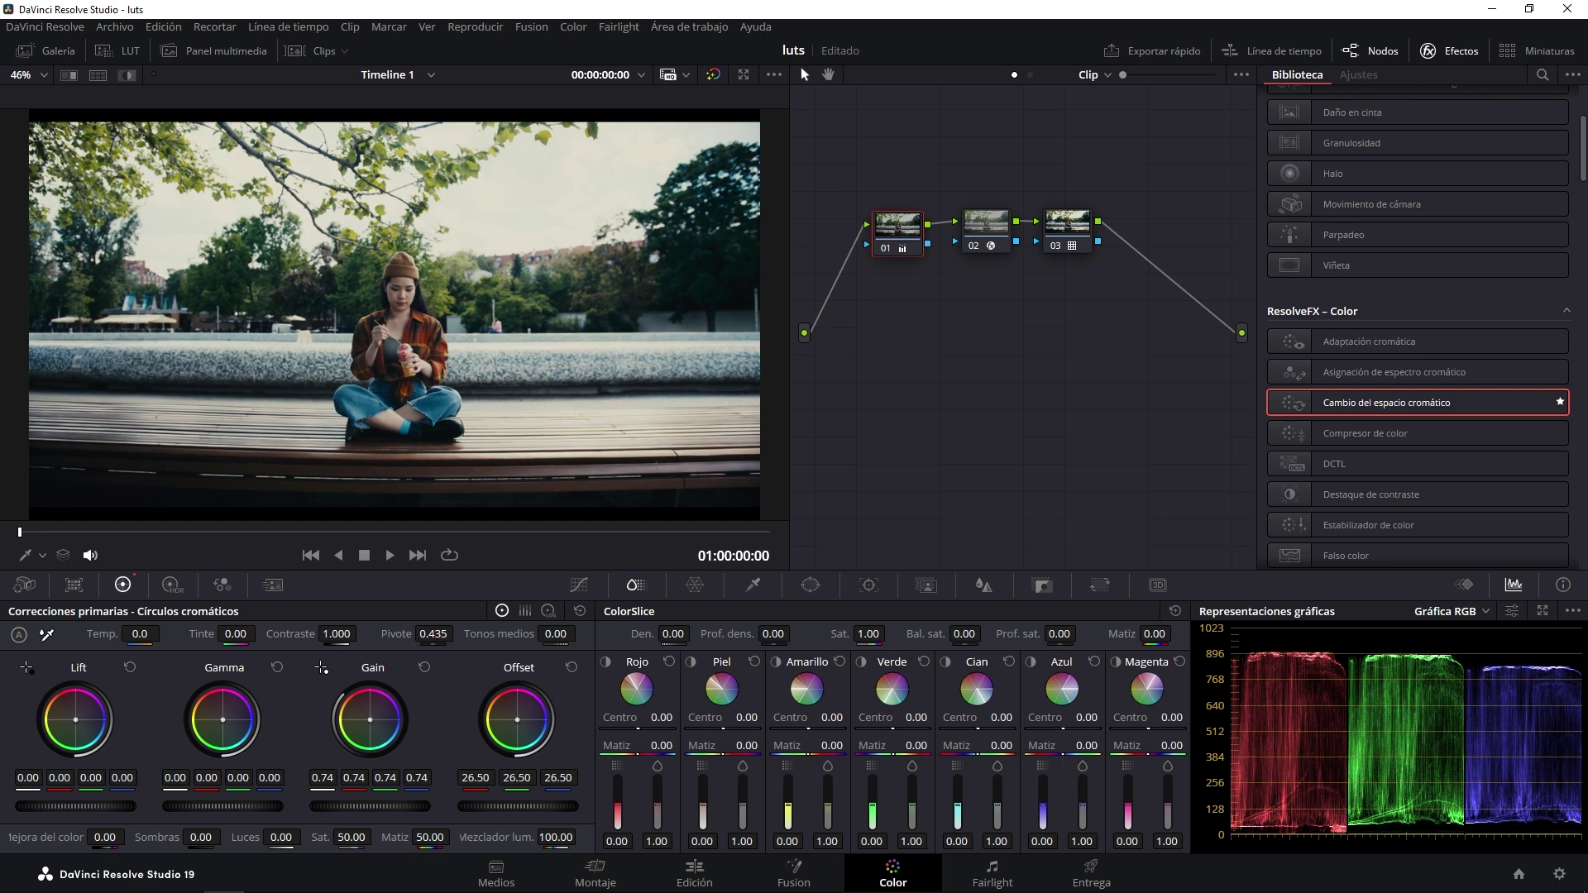
pyautogui.moveTo(546, 806); pyautogui.dragTo(548, 806)
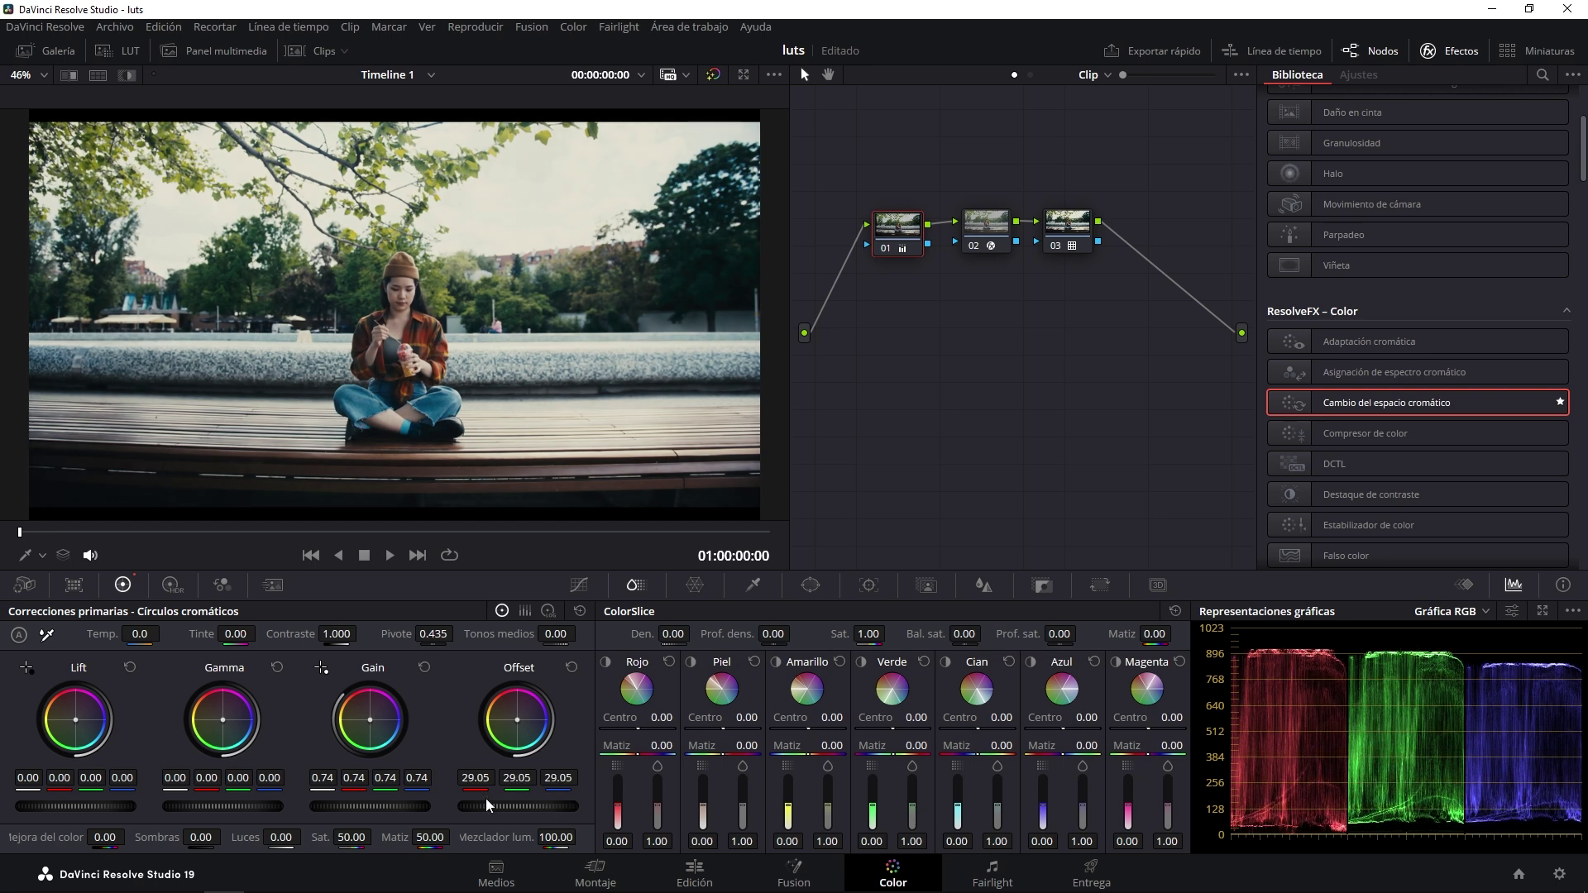
pyautogui.click(886, 246)
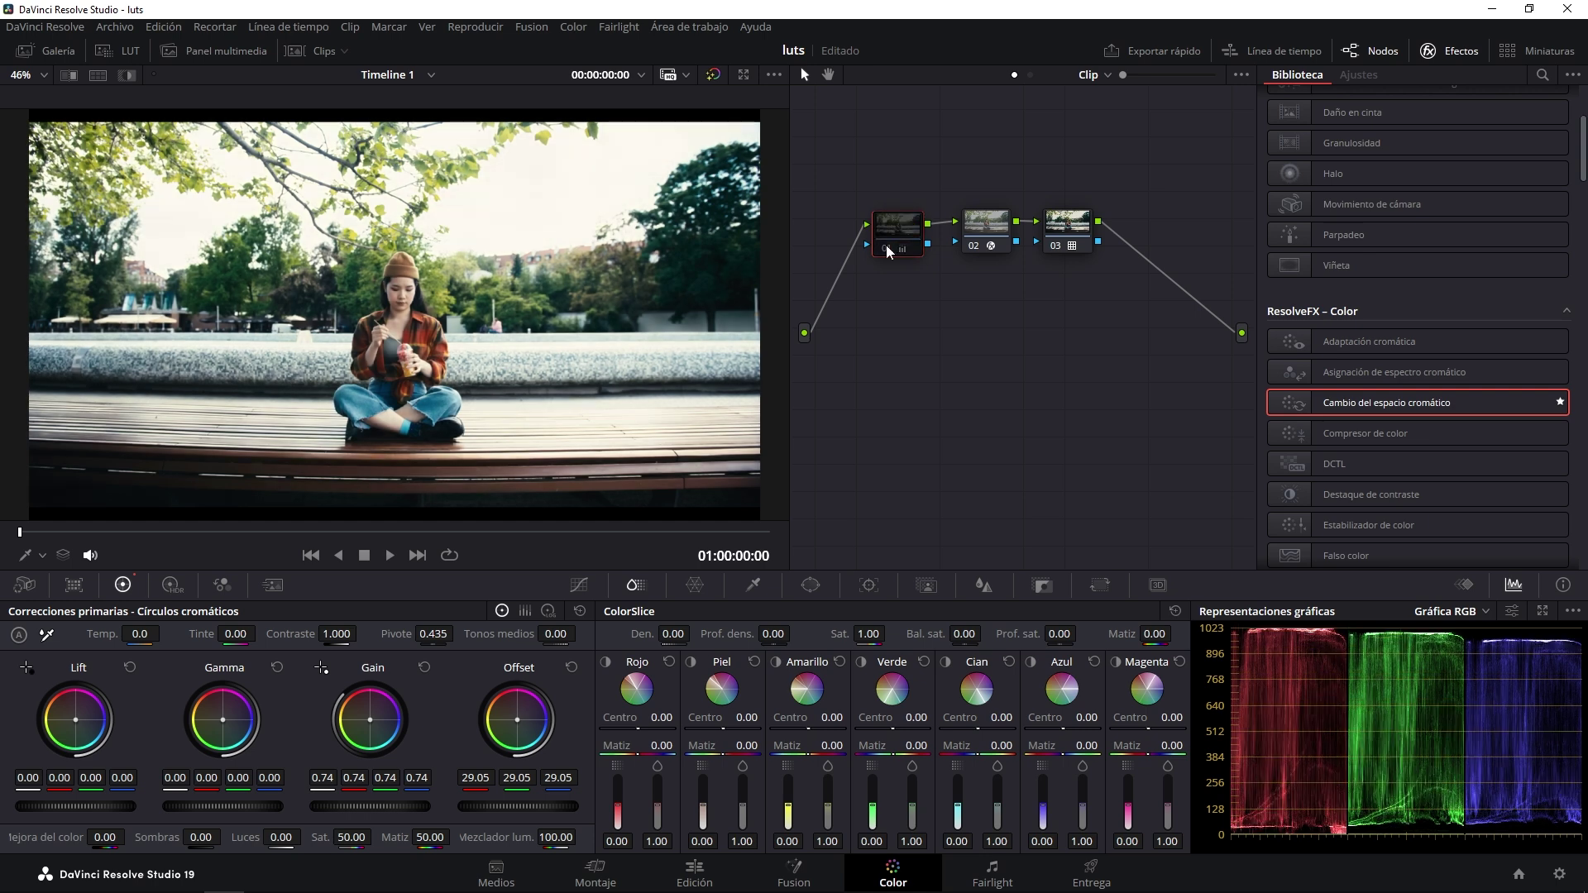
pyautogui.click(886, 245)
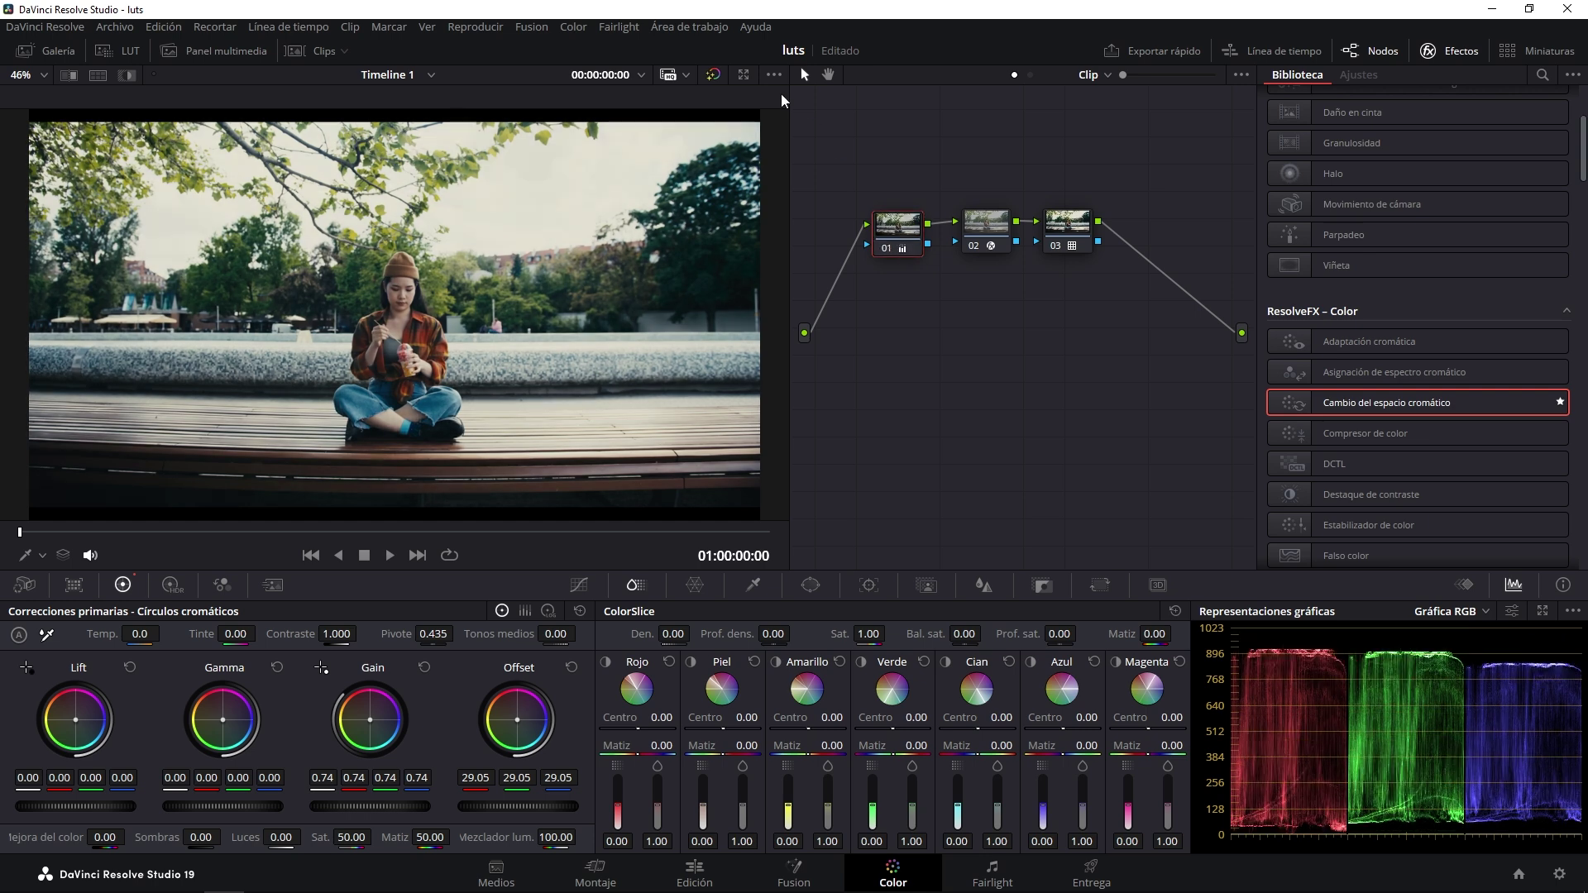
pyautogui.click(714, 73)
pyautogui.click(715, 72)
pyautogui.click(715, 73)
pyautogui.click(714, 73)
# - Raise node 01's HDR Global saturation to 1.40 and toggle the node to compare
pyautogui.click(173, 584)
pyautogui.moveTo(555, 787); pyautogui.dragTo(579, 787)
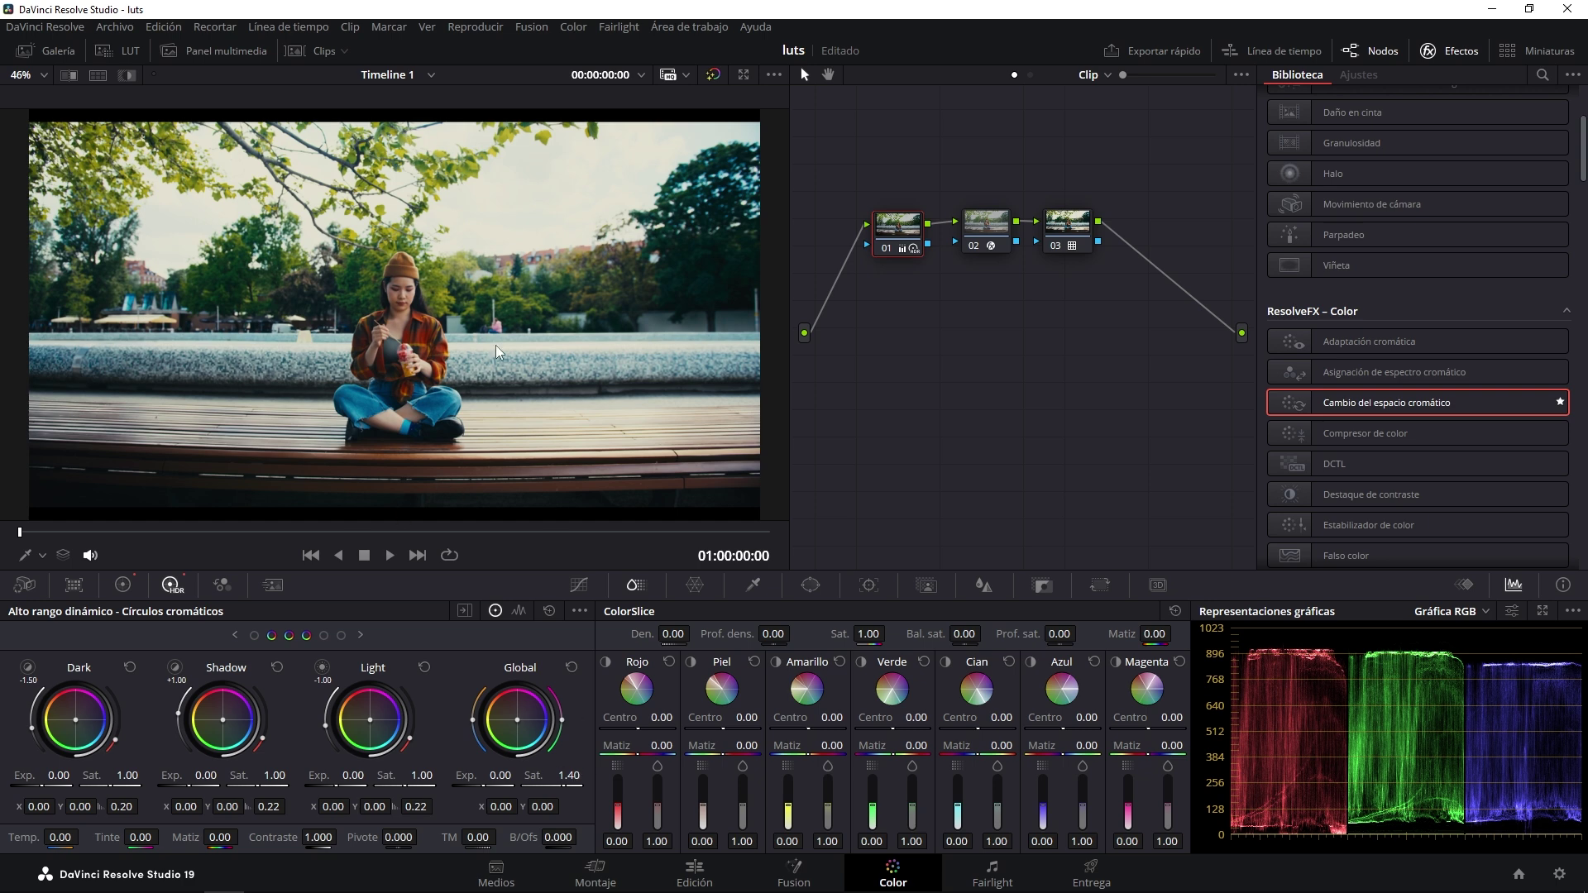
pyautogui.click(888, 246)
pyautogui.click(889, 245)
pyautogui.click(890, 247)
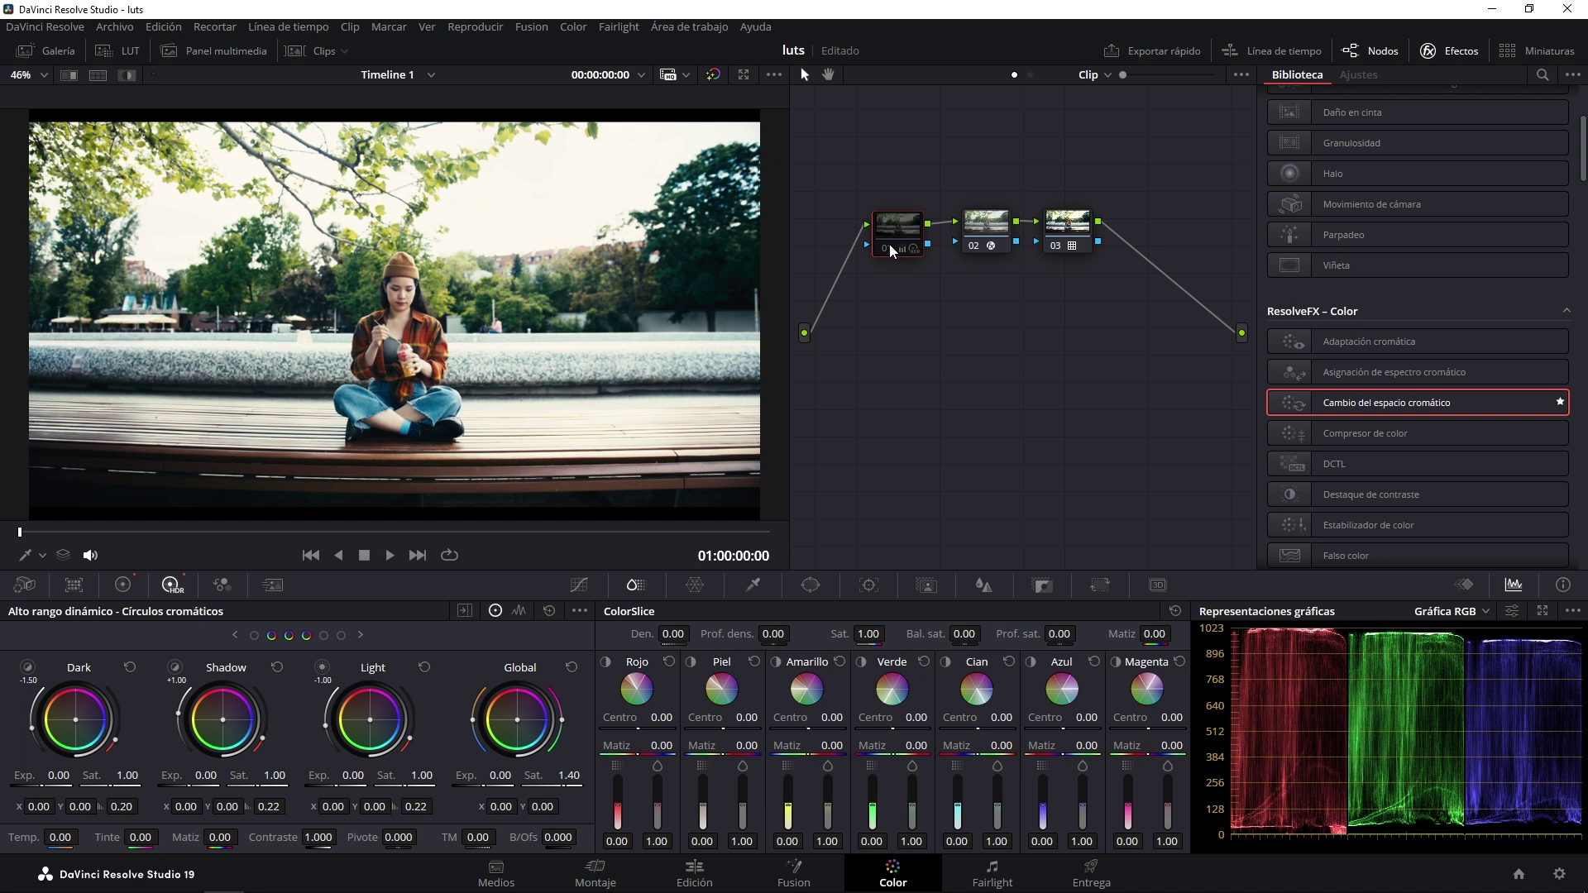
pyautogui.click(890, 246)
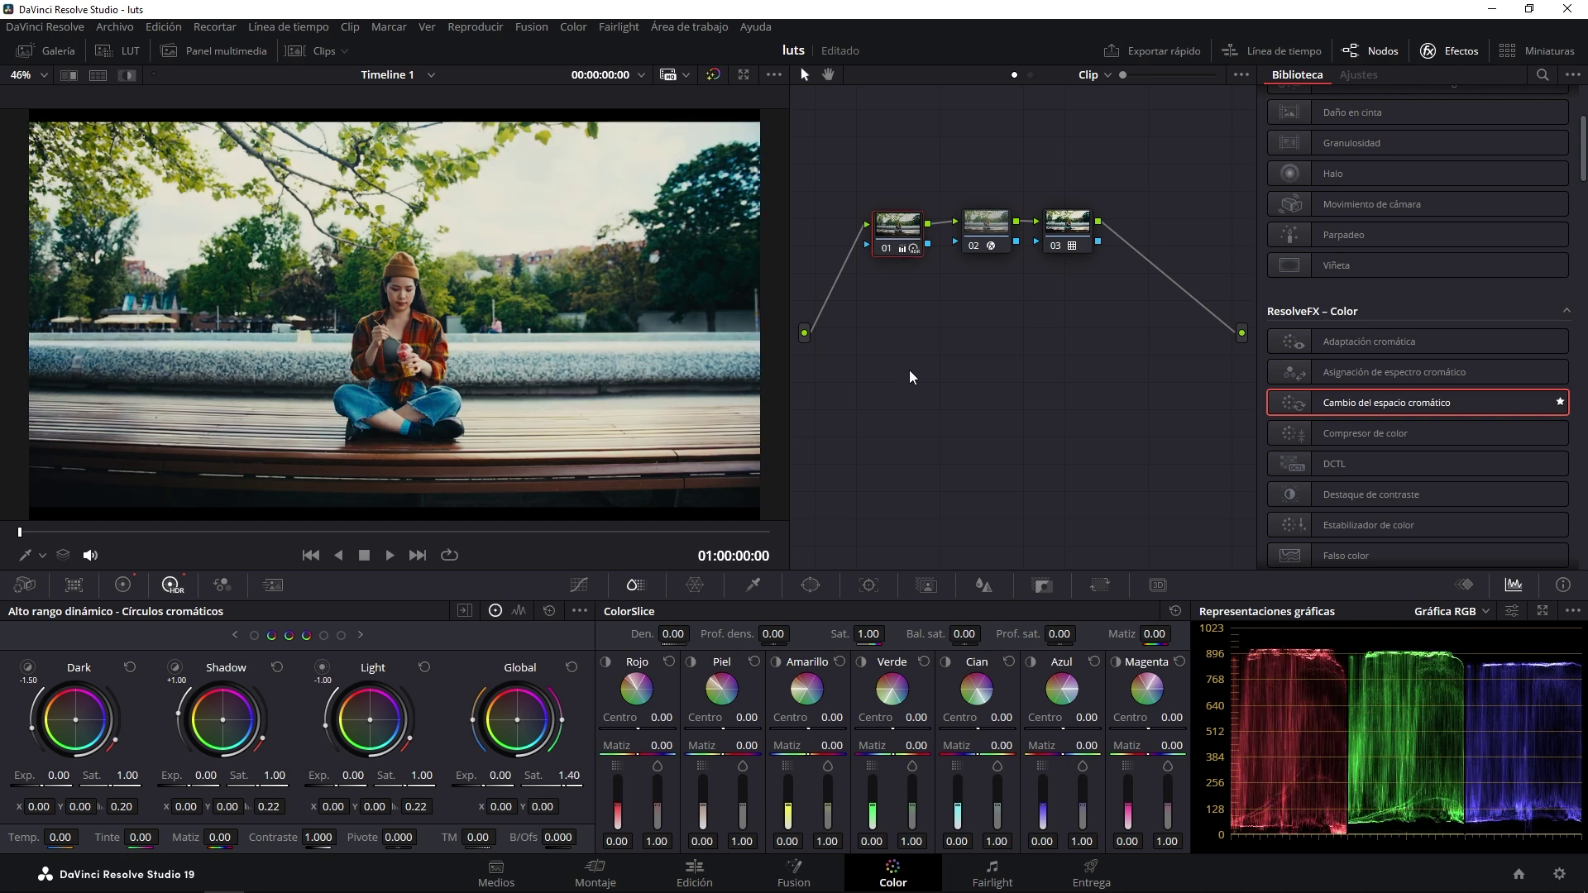
pyautogui.scroll(2, 453, 266)
# - Zoom the viewer in and out to inspect the grade, then save the project with Ctrl+S
pyautogui.scroll(2, 417, 295)
pyautogui.scroll(1, 412, 282)
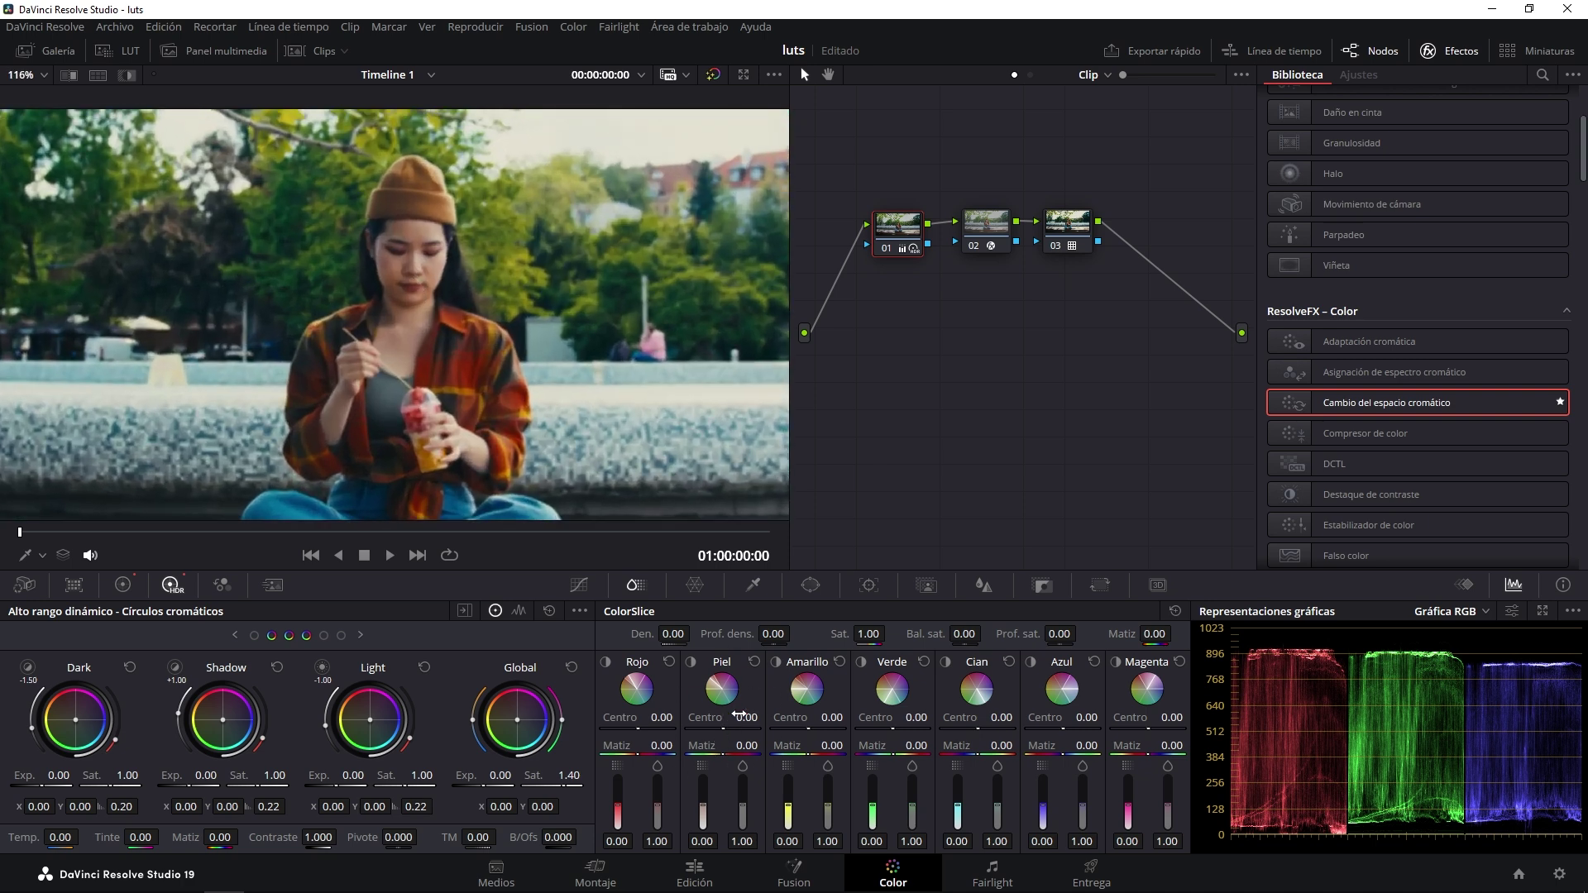
pyautogui.scroll(-5, 509, 331)
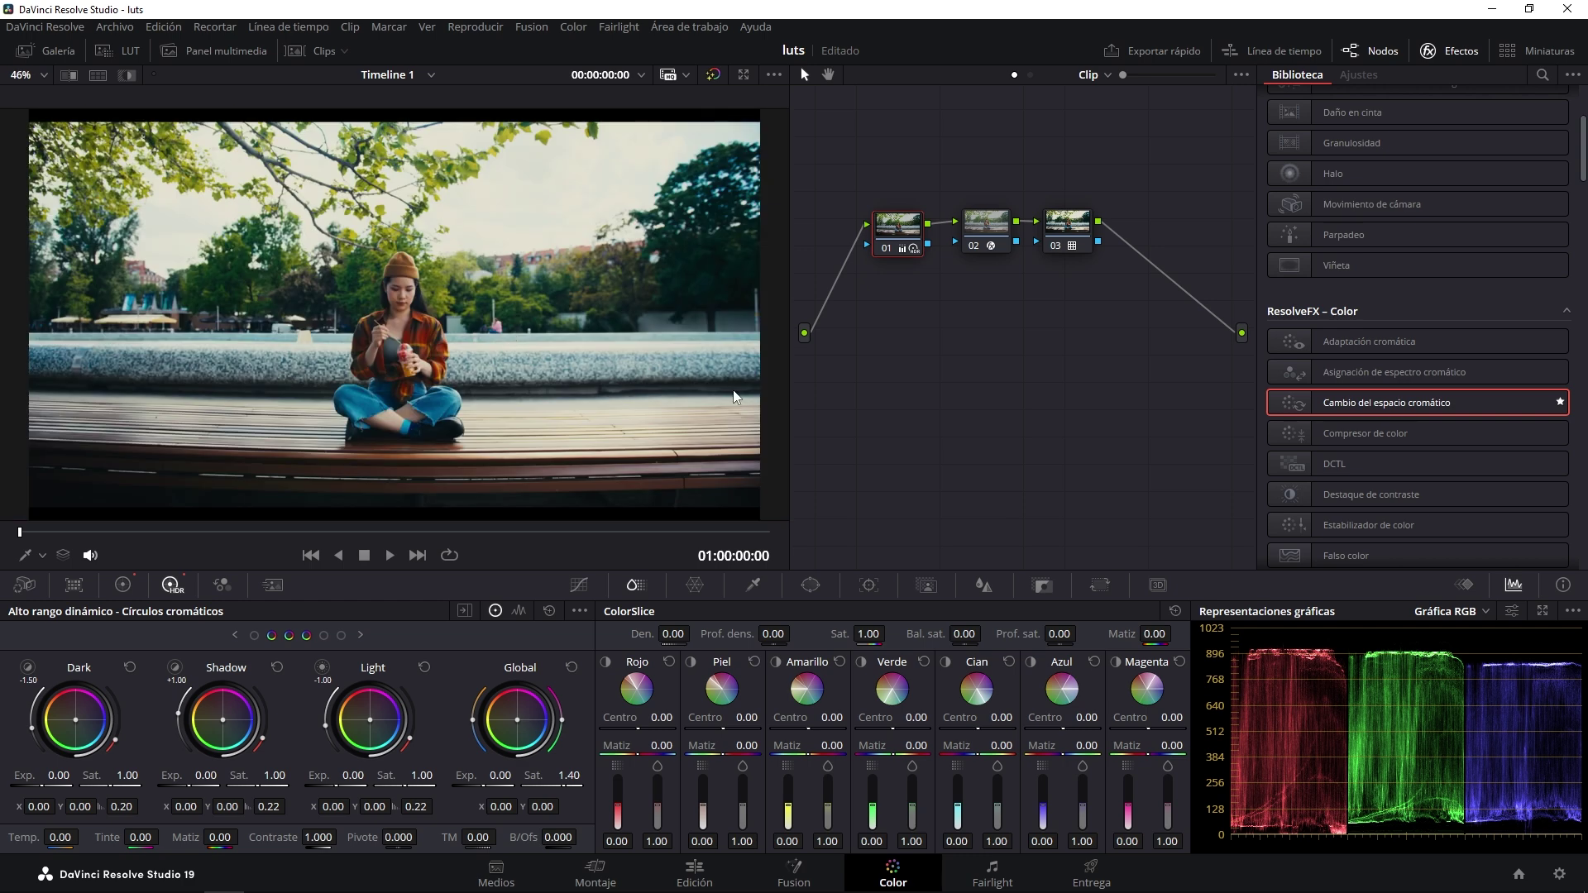
pyautogui.hotkey('ctrl', 's')
# - Show node 02's CST settings and the clip strip, then select clip 03
pyautogui.click(985, 224)
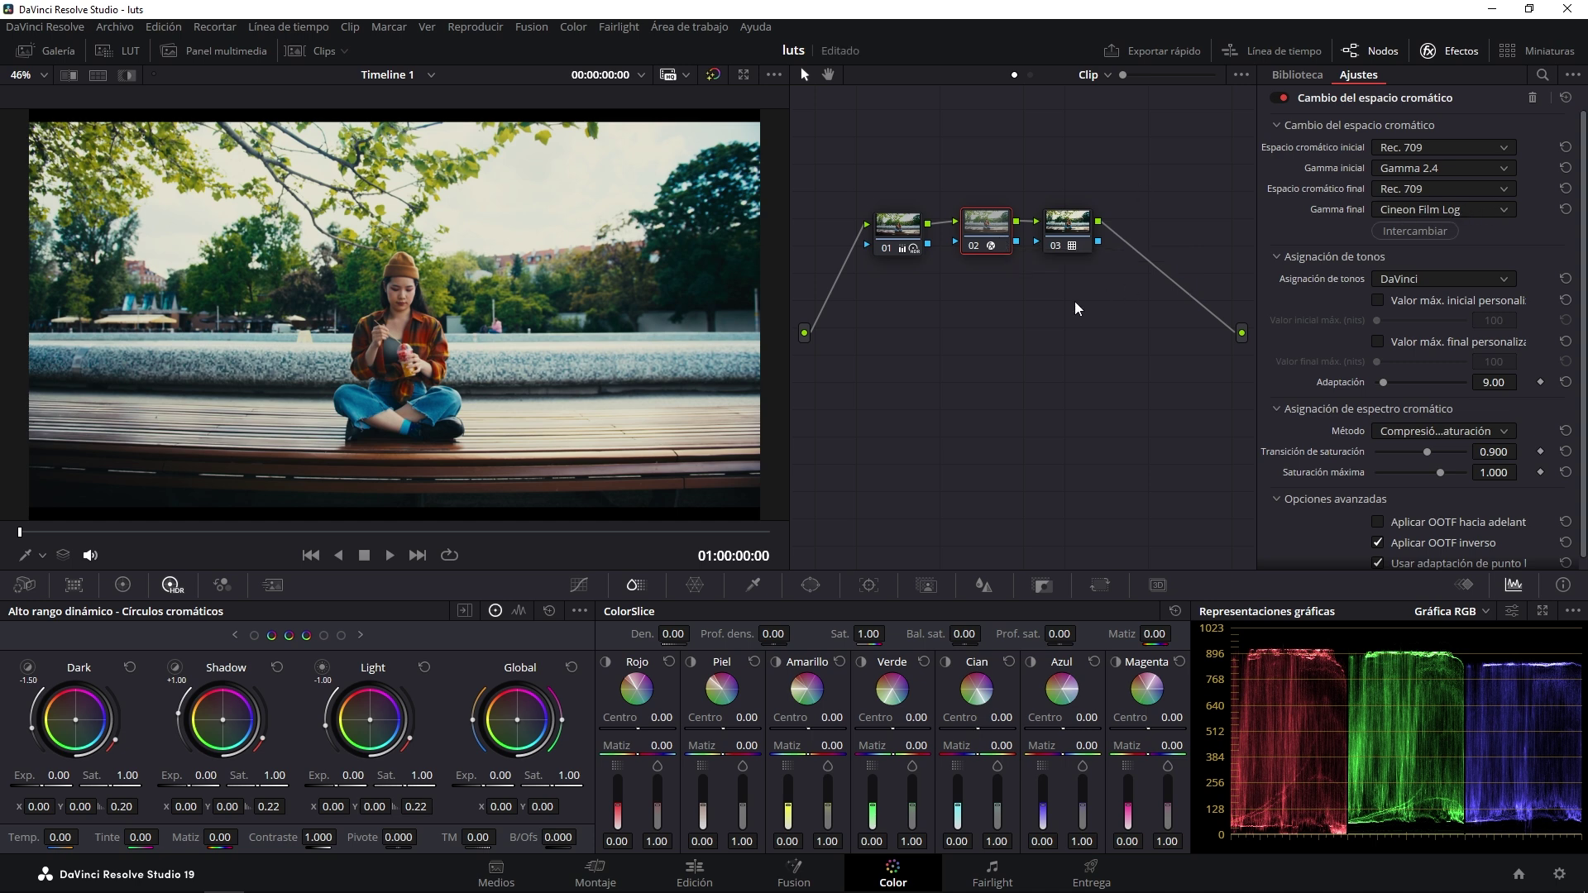
pyautogui.click(312, 50)
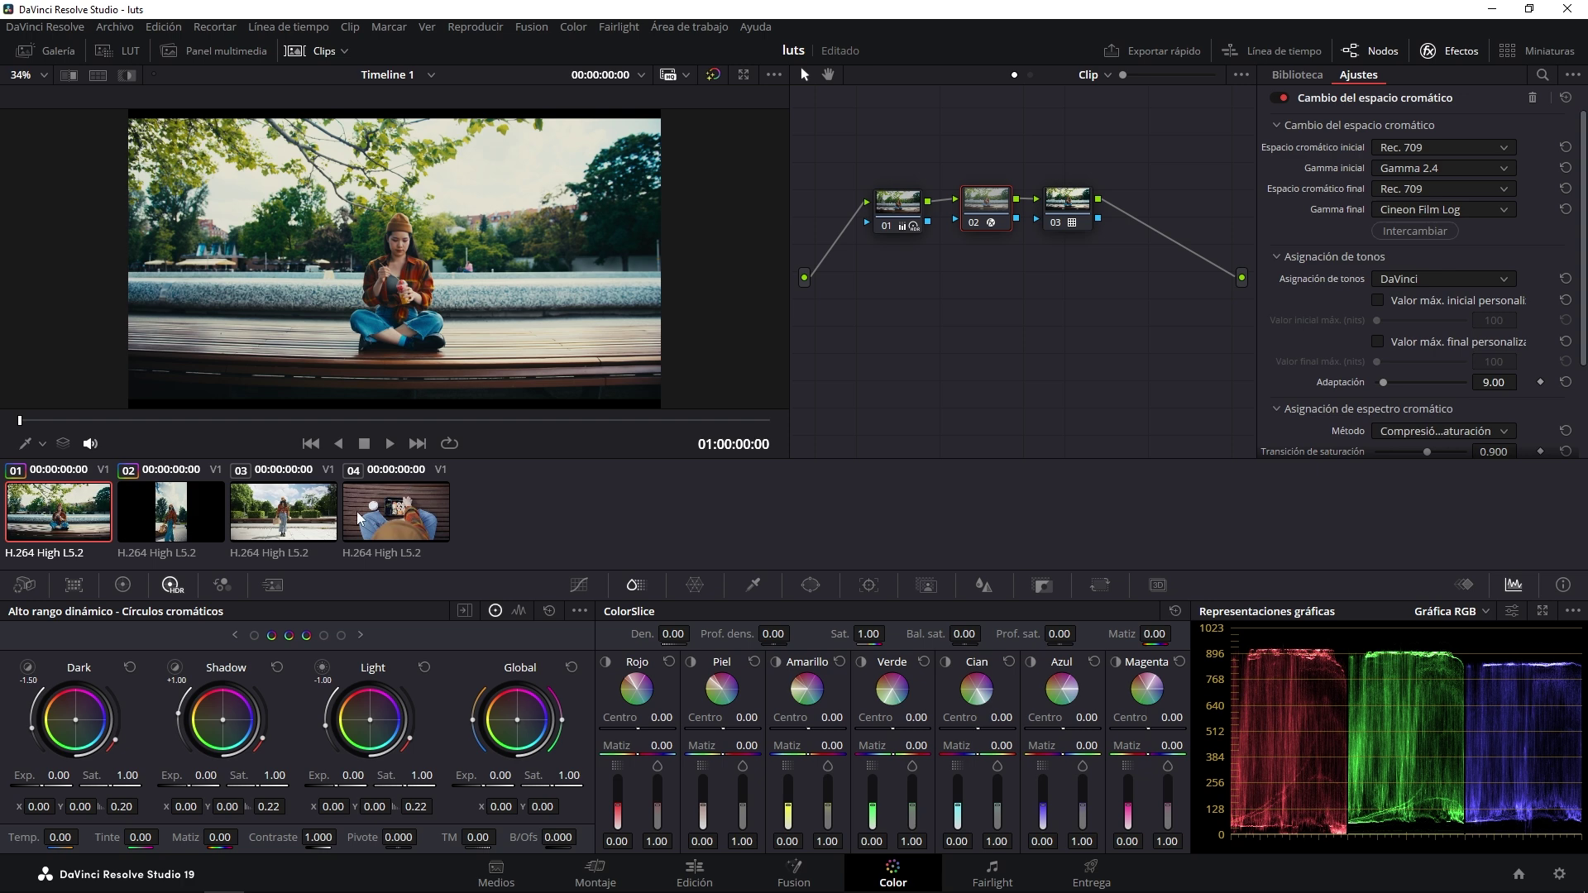
pyautogui.click(301, 518)
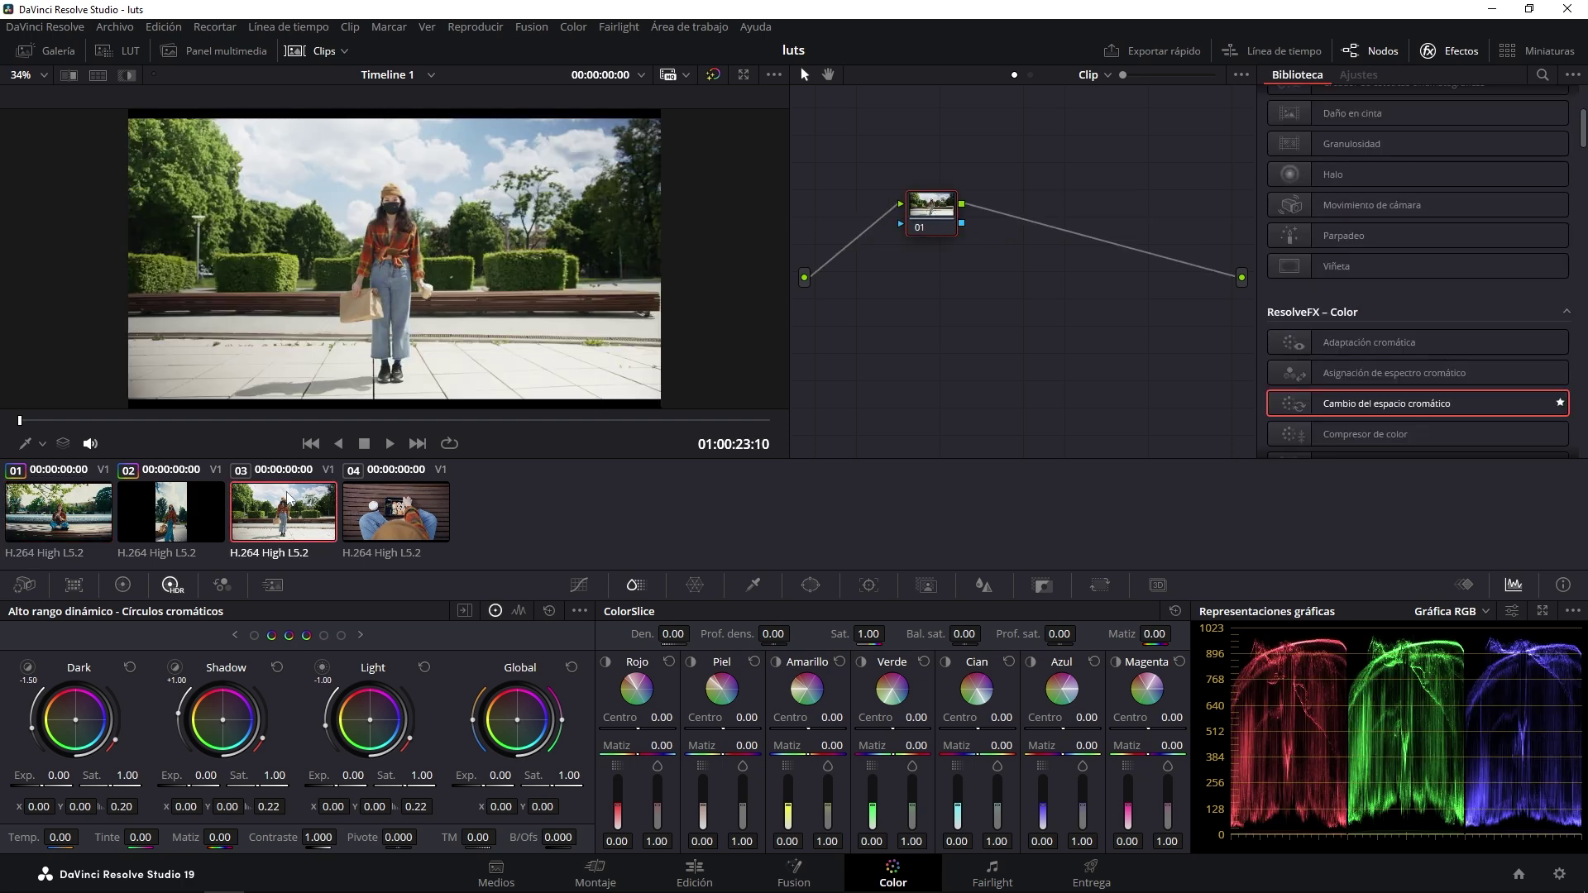
# - Apply clip 01's grade to clip 03, hide the clip strip, and bypass the CST to compare
pyautogui.rightClick(63, 518)
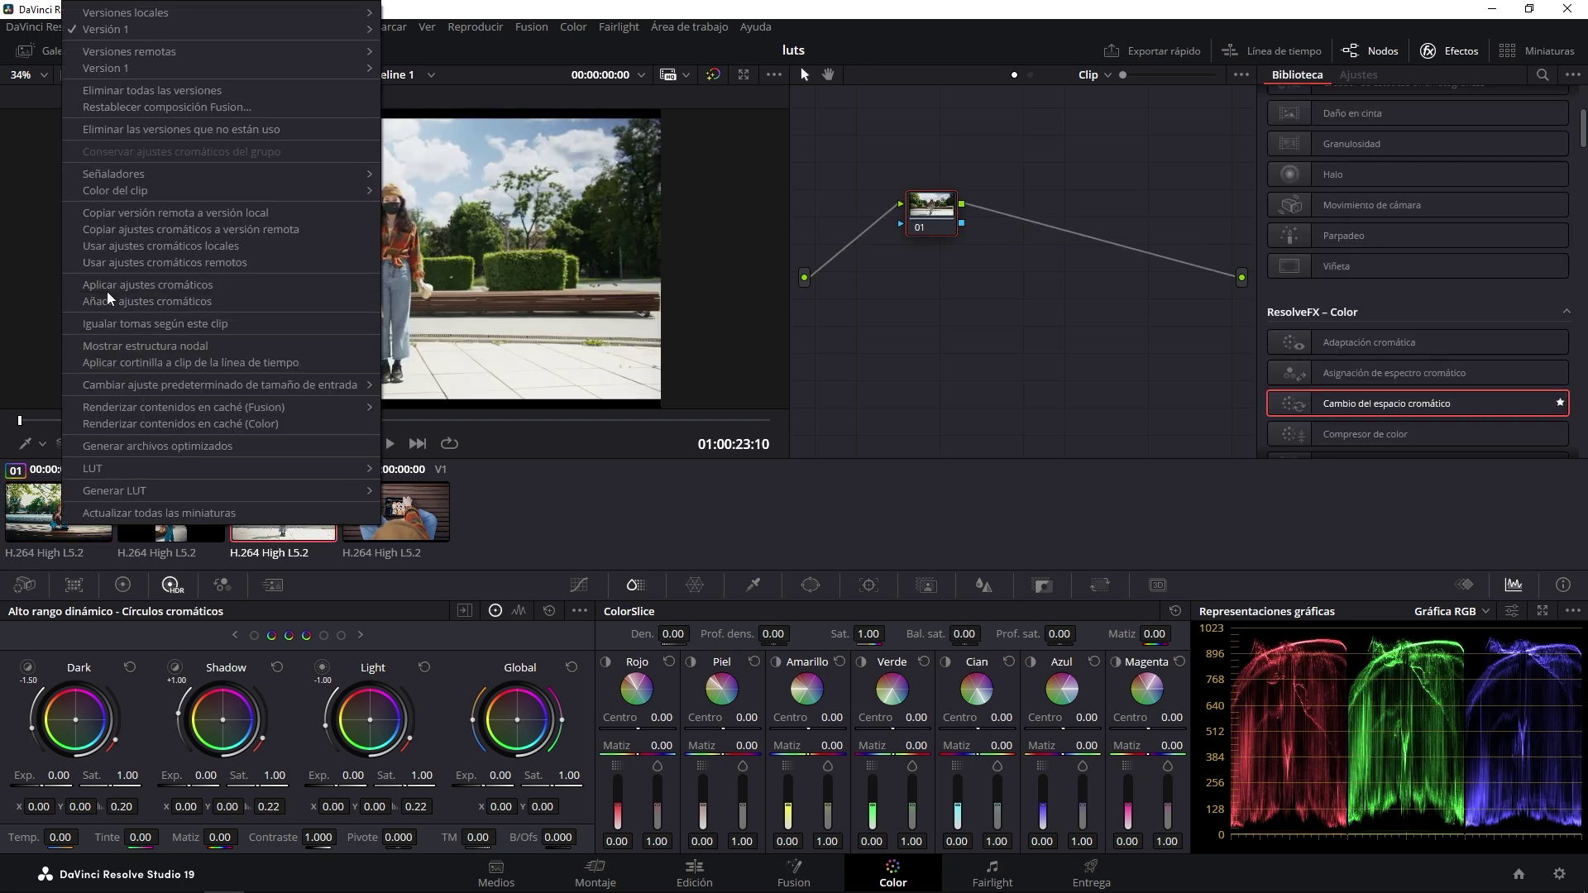
pyautogui.click(111, 286)
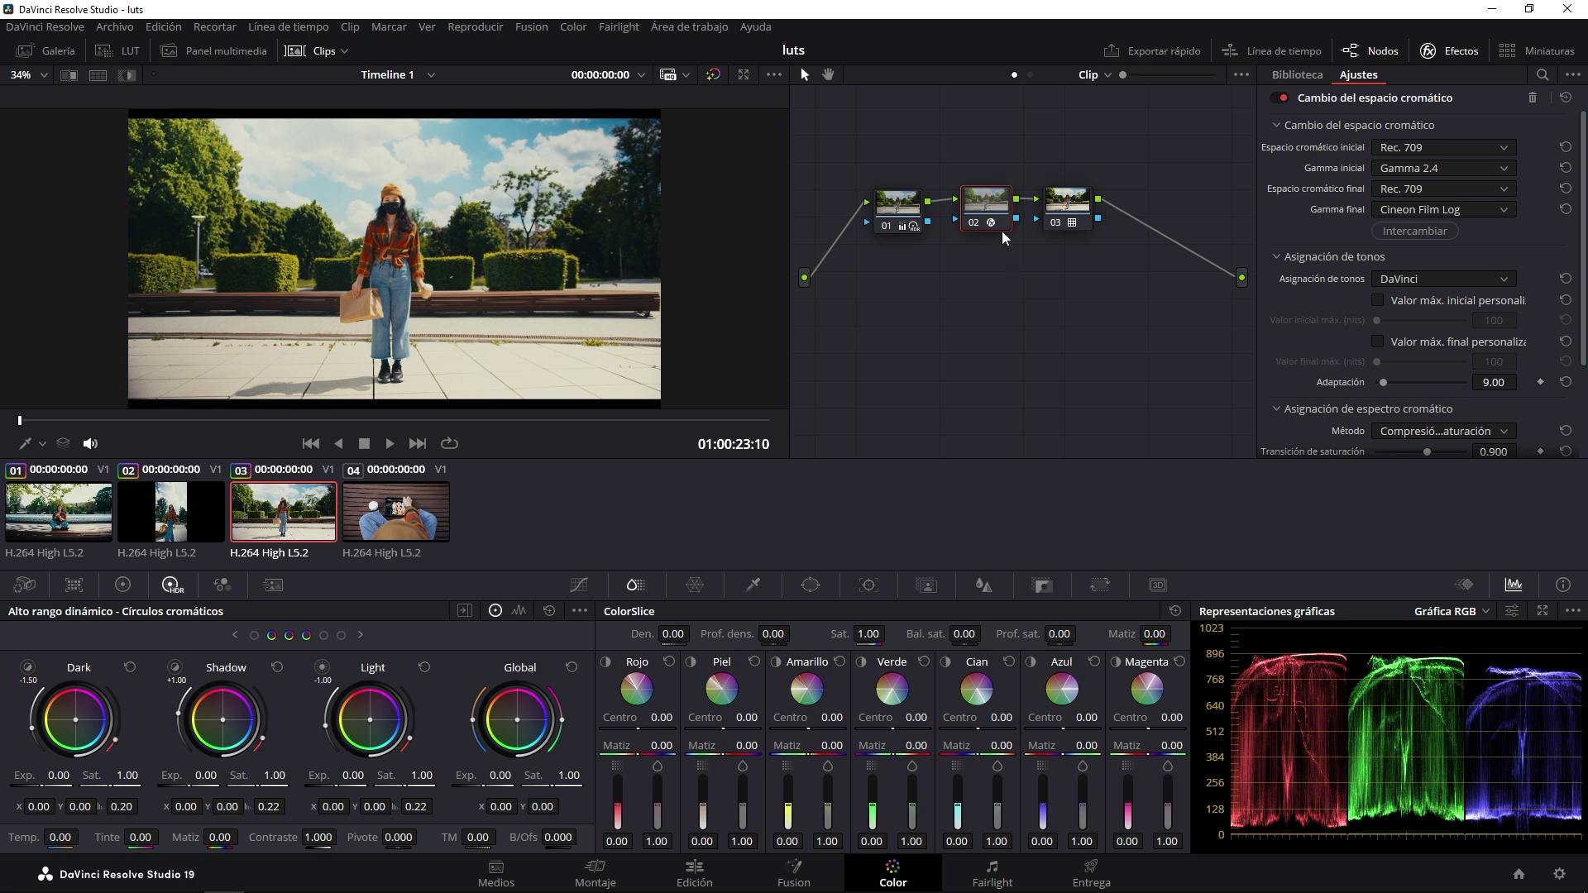
pyautogui.click(328, 52)
pyautogui.click(1282, 97)
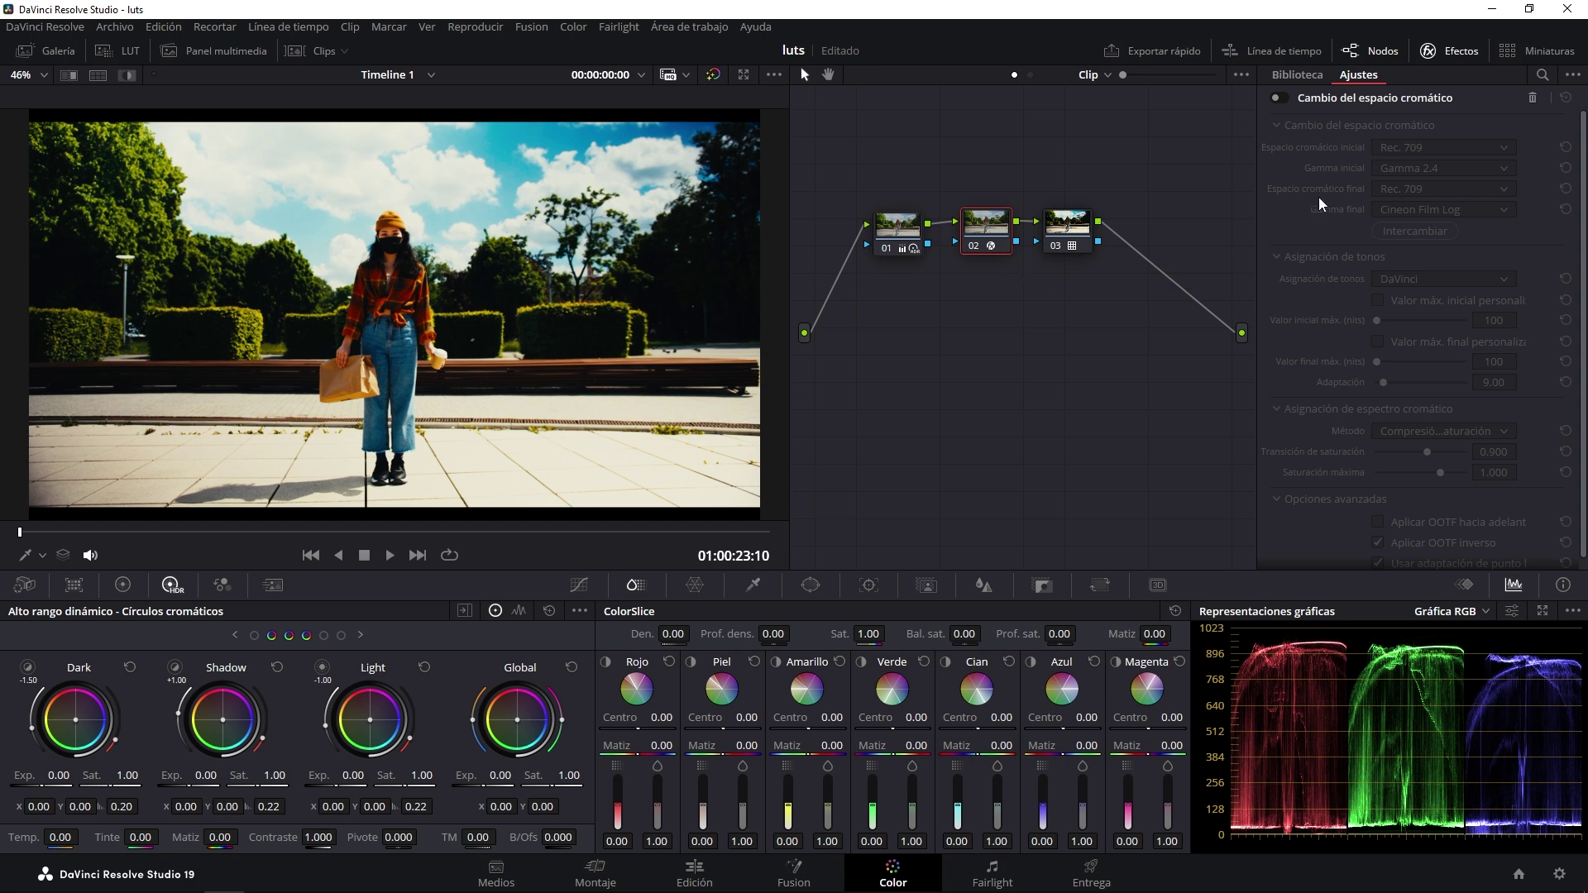
# - Re-enable clip 03's Cambio del espacio cromático effect on node 02 to restore the Cineon Film Log conversion
pyautogui.click(1278, 98)
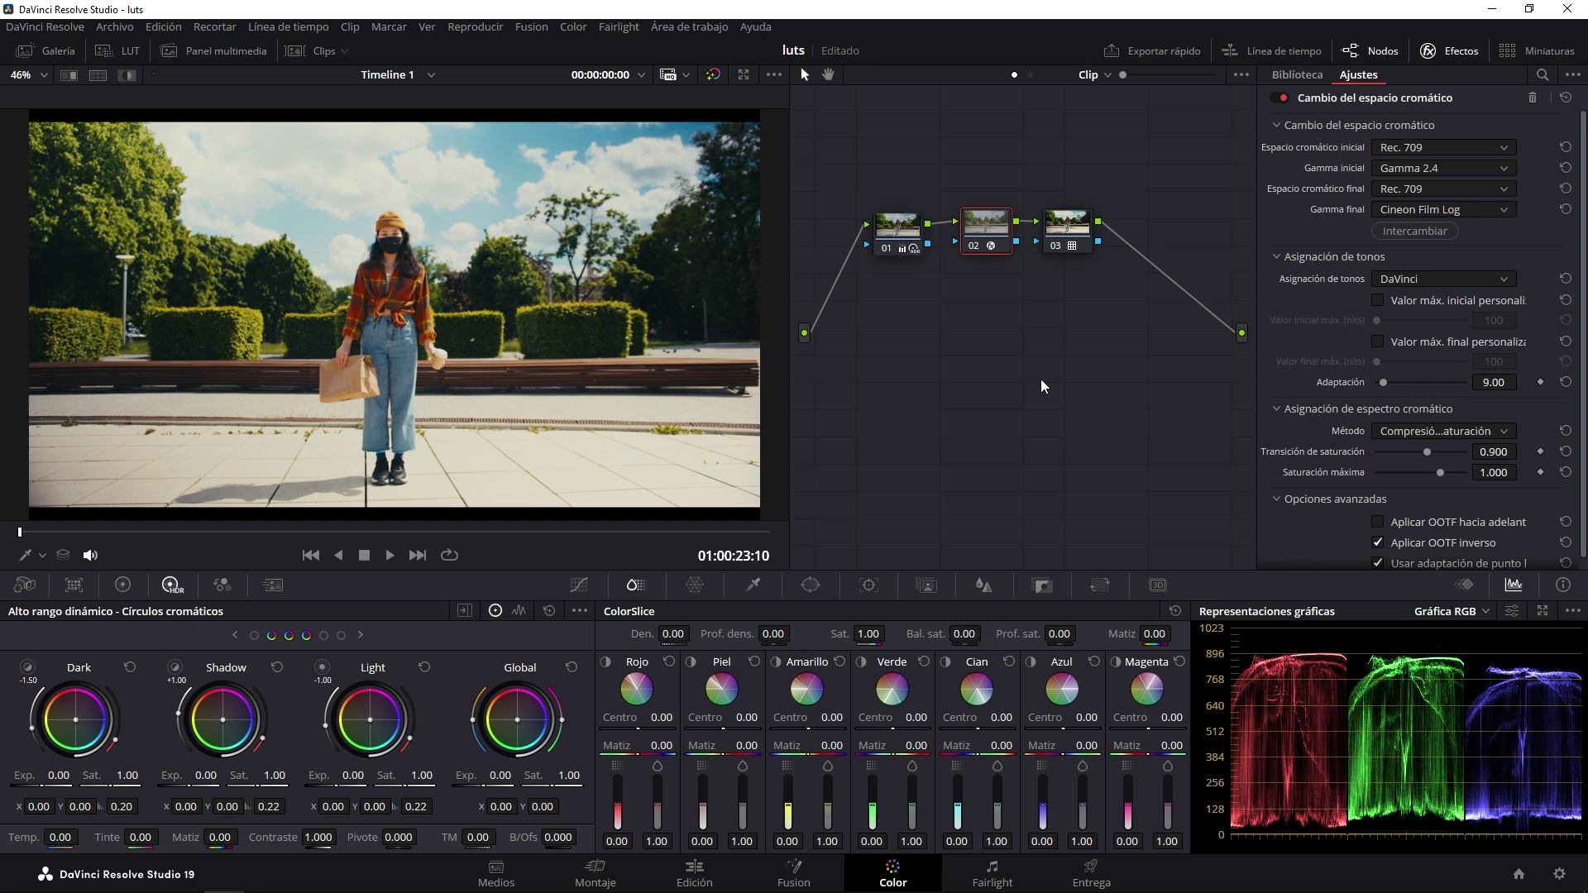